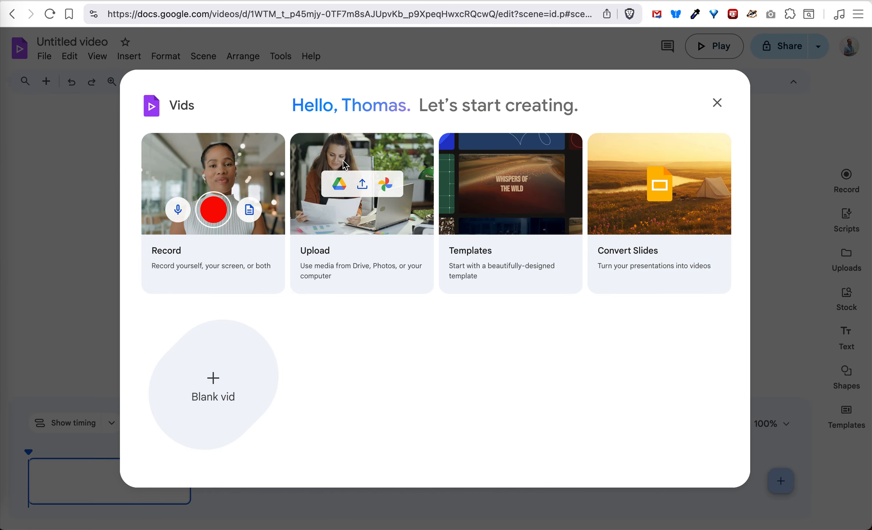
Start a blank vid and view the script area for the current scene
left_click(217, 375)
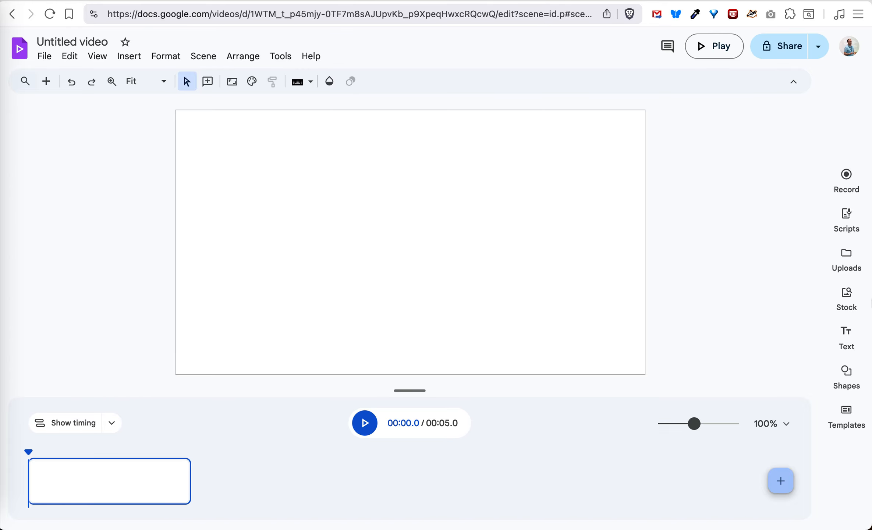
left_click(858, 217)
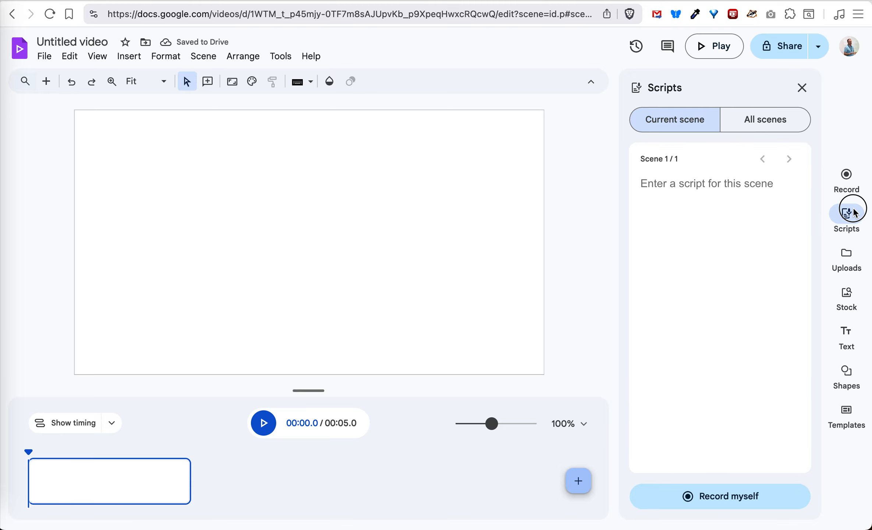
left_click(854, 213)
left_click(753, 143)
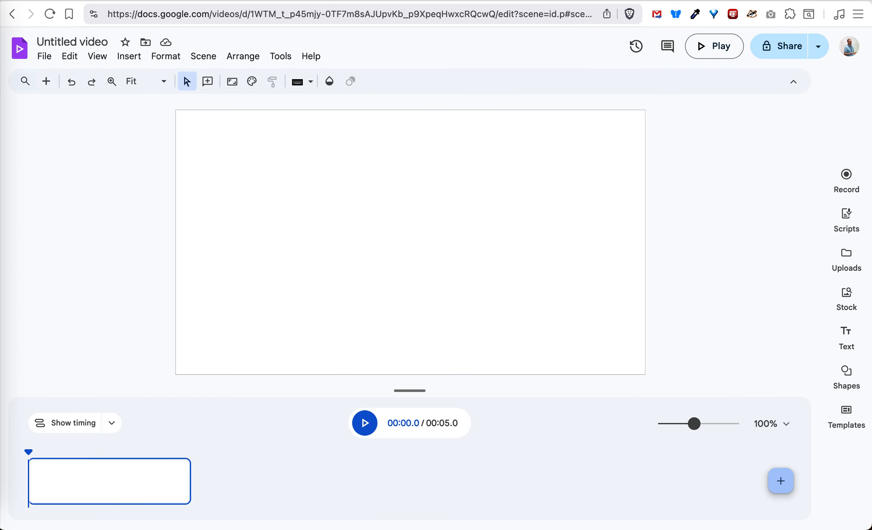
left_click(846, 217)
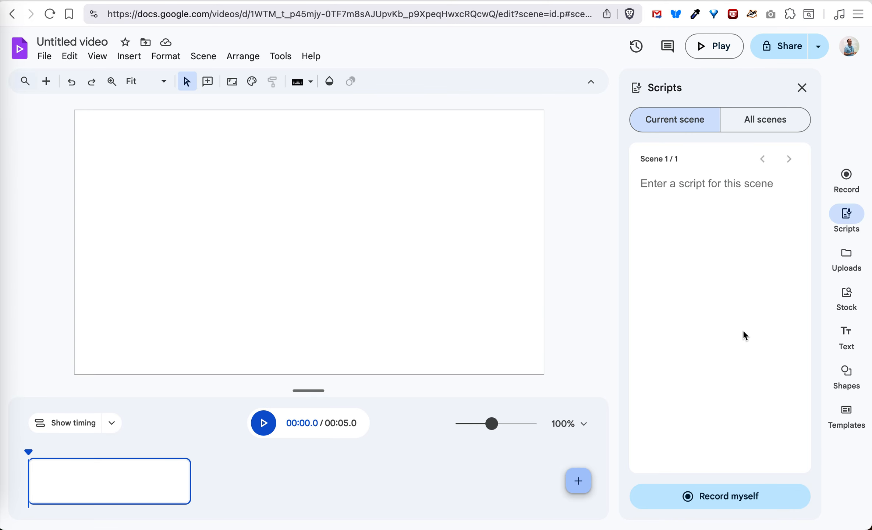
left_click(733, 249)
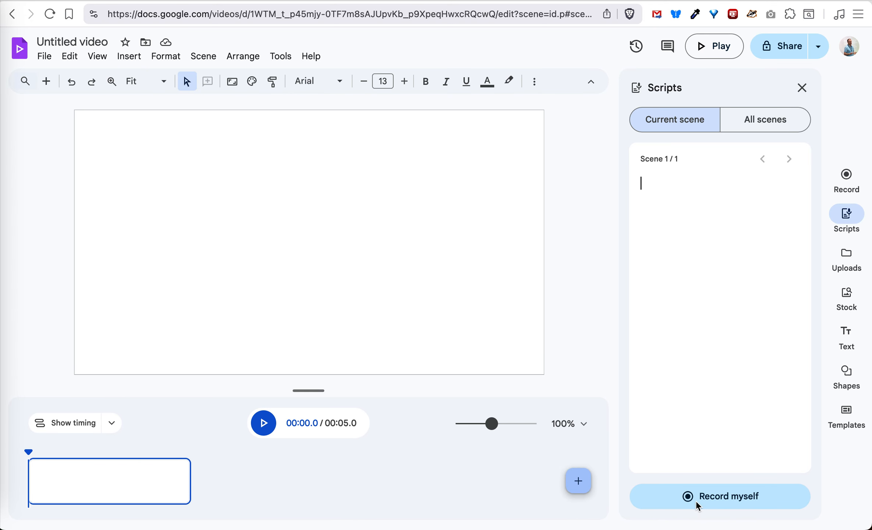
left_click(802, 87)
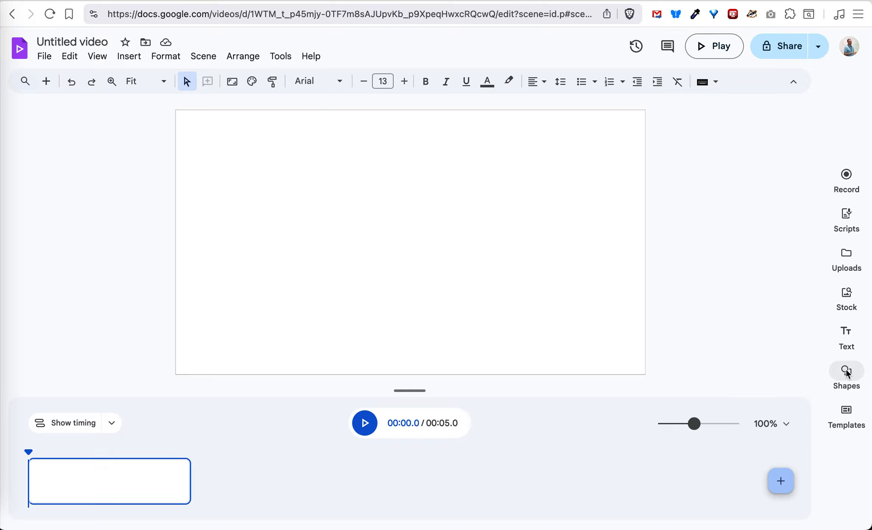
Enter "Words" as the script for the current scene
left_click(850, 305)
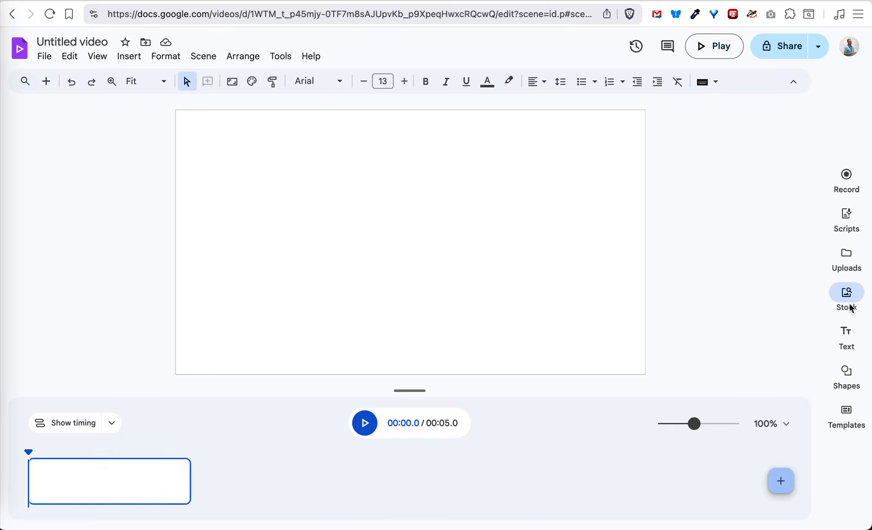
left_click(848, 262)
left_click(850, 219)
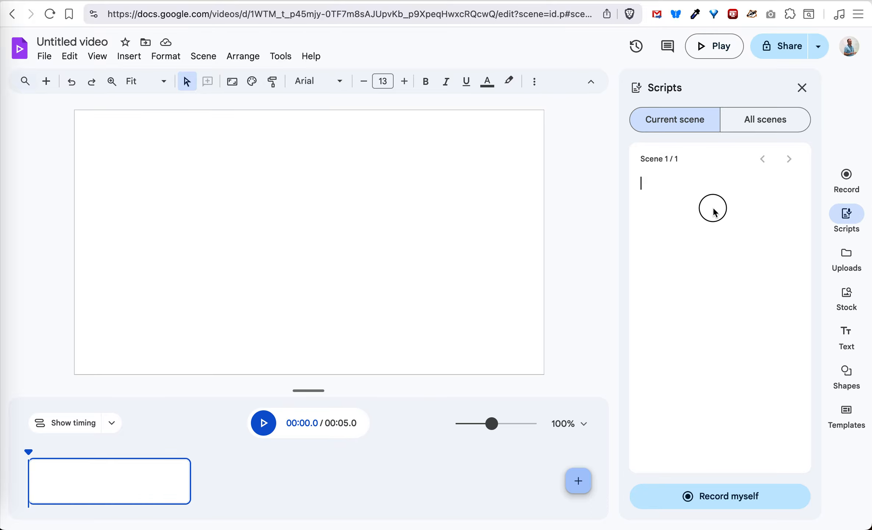
type("Words")
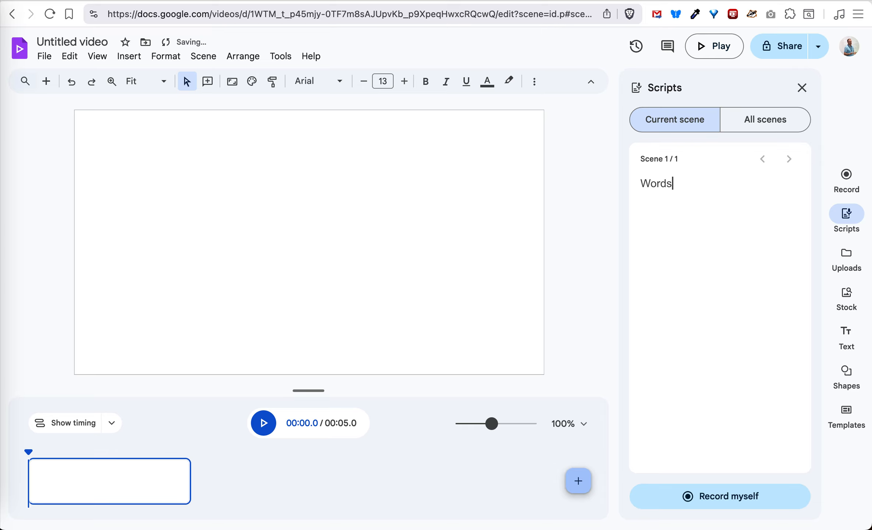
Open a camera recording of yourself with microphone and camera access allowed, and leave it without recording
left_click(727, 496)
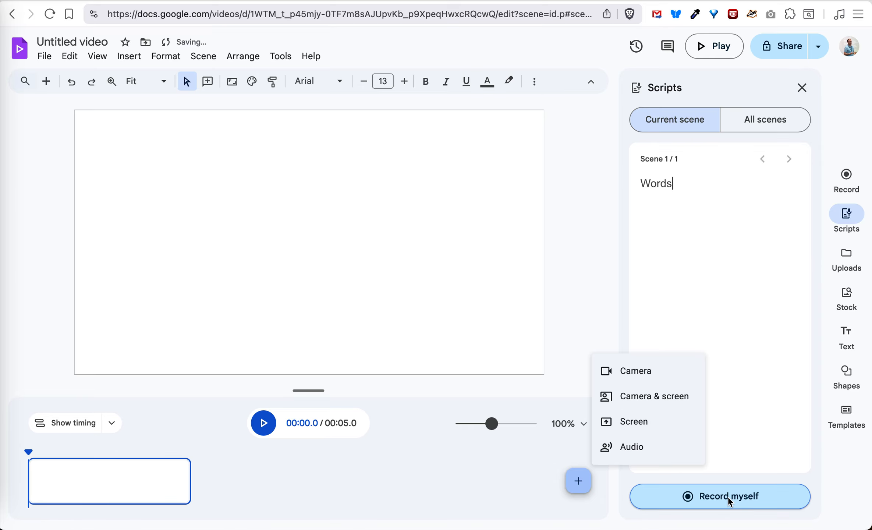
left_click(689, 372)
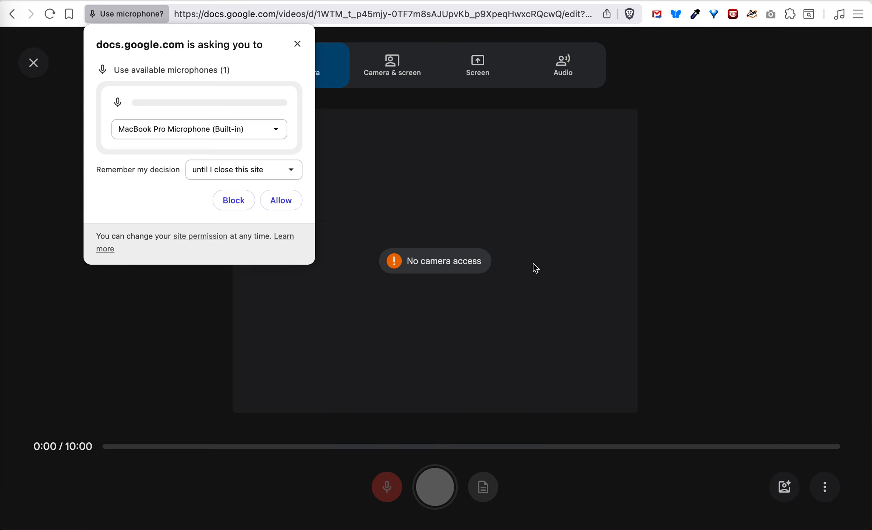
left_click(256, 133)
left_click(256, 134)
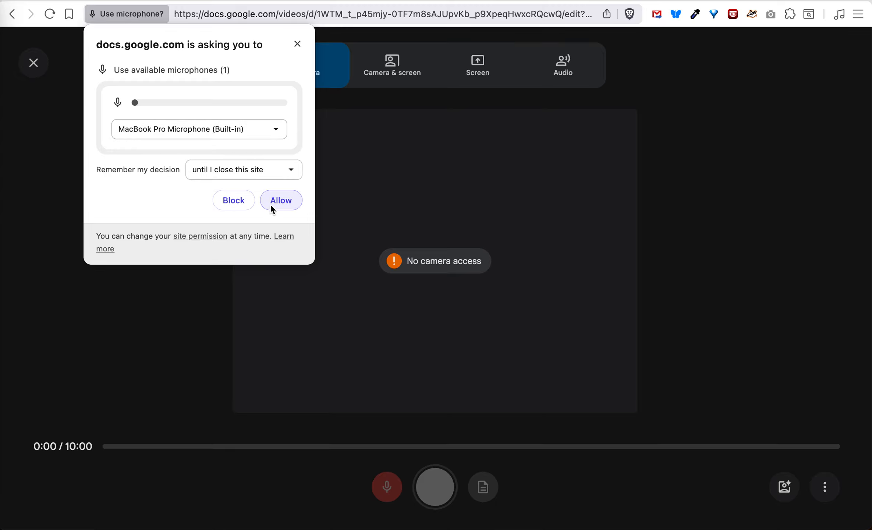
left_click(281, 200)
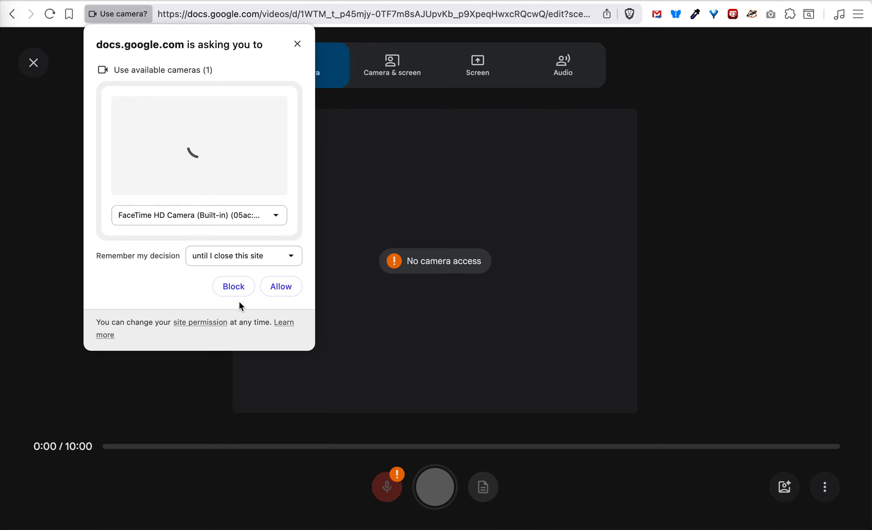
left_click(277, 287)
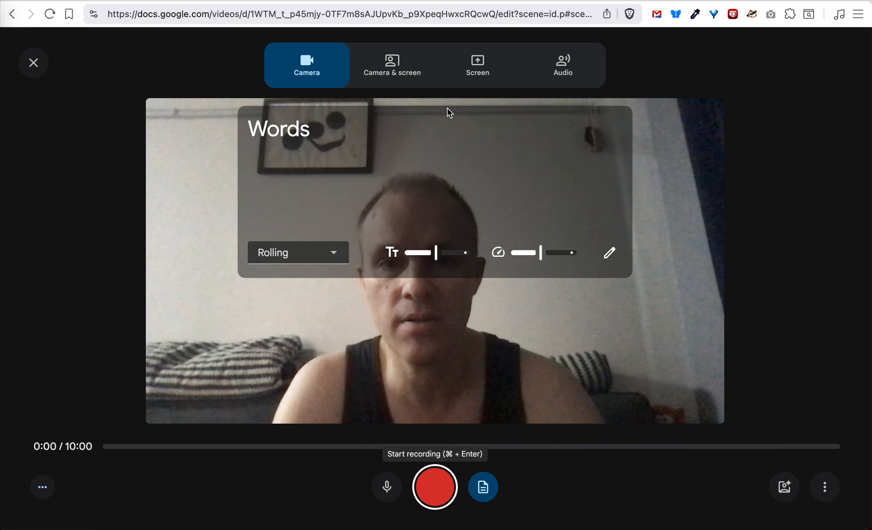
left_click(36, 60)
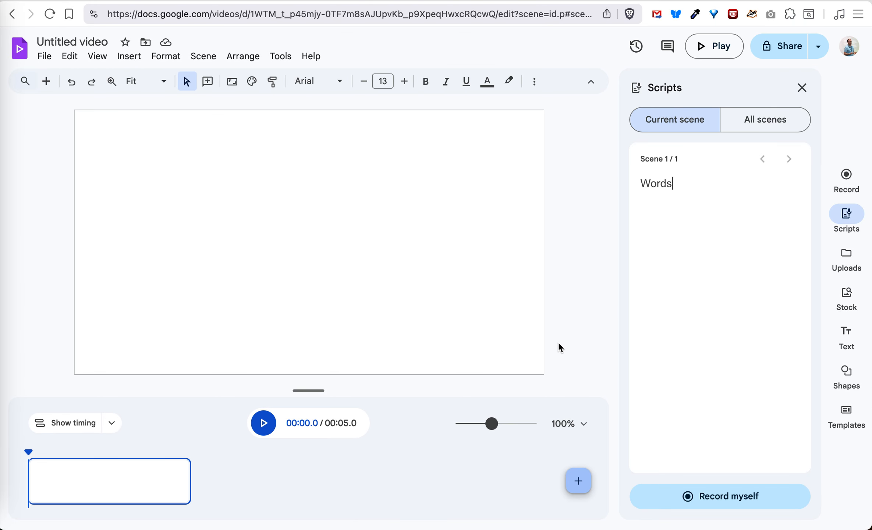
Delete the text "Words" from the scene's script
left_click(560, 344)
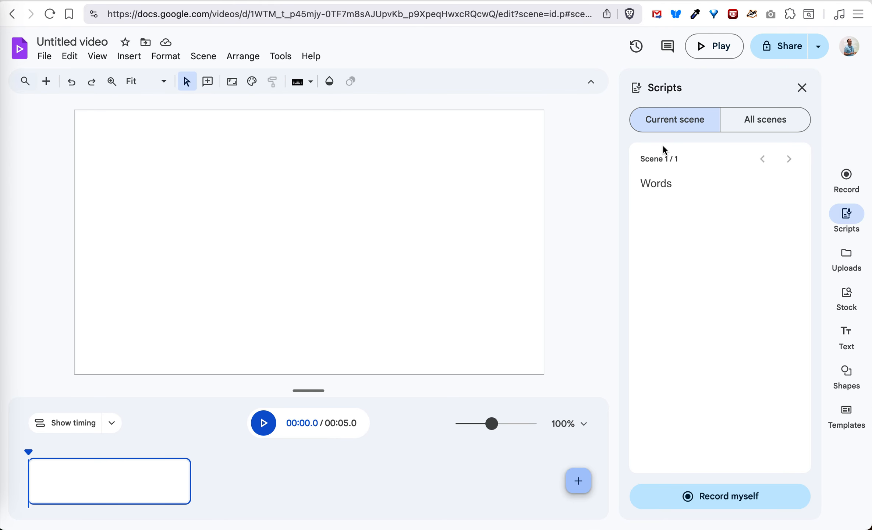
left_click(687, 186)
double_click(687, 185)
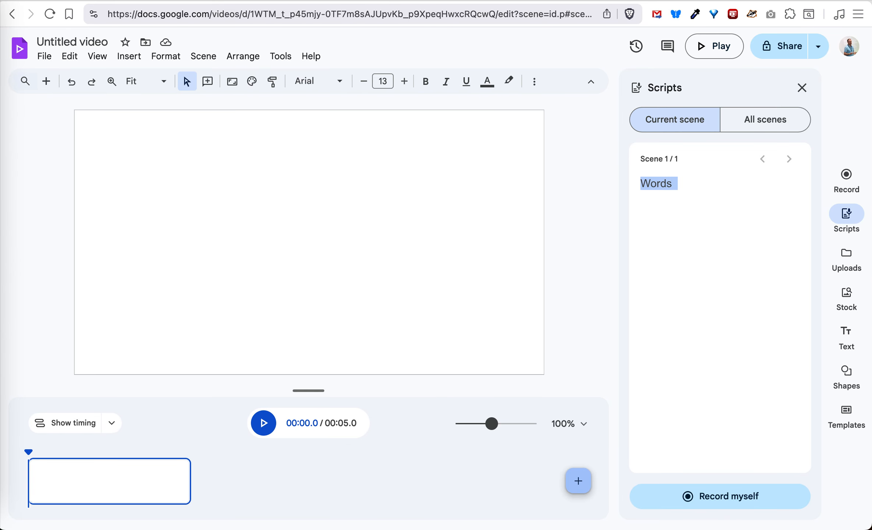
key("BackSpace")
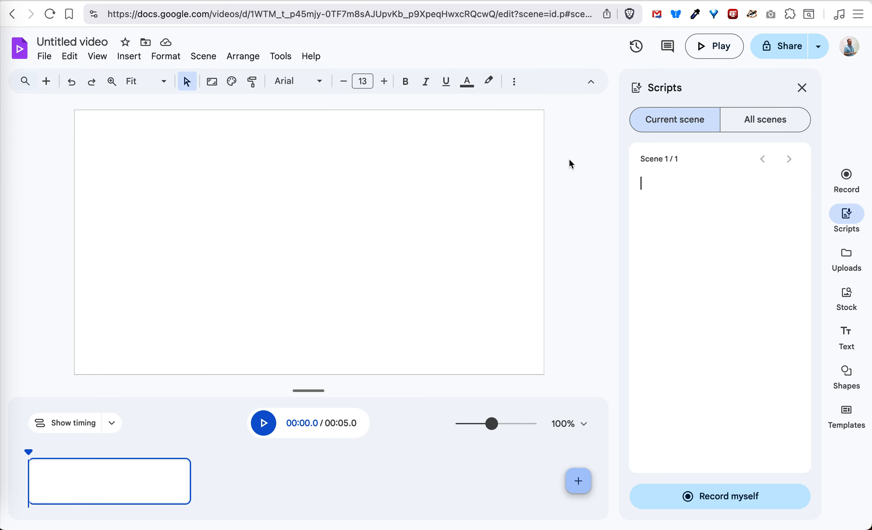
Look through the uploads, the stock and web media, and the preset text styles
left_click(845, 259)
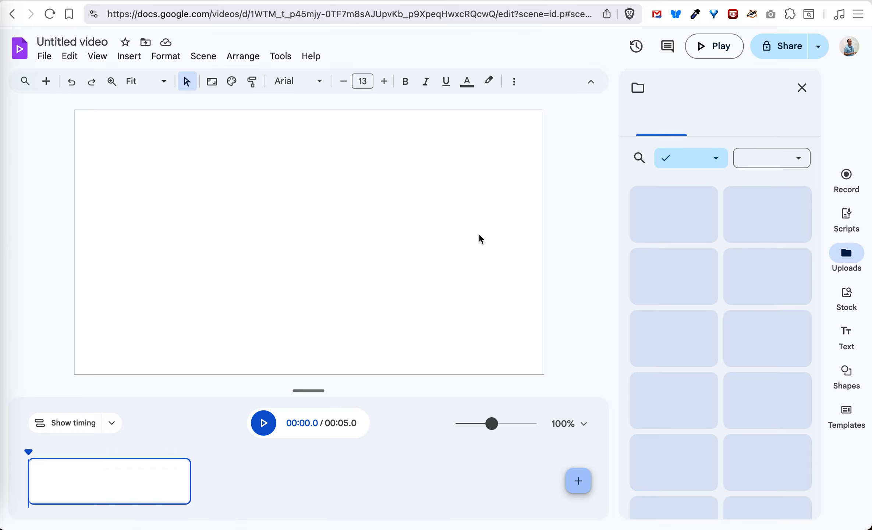
left_click(850, 299)
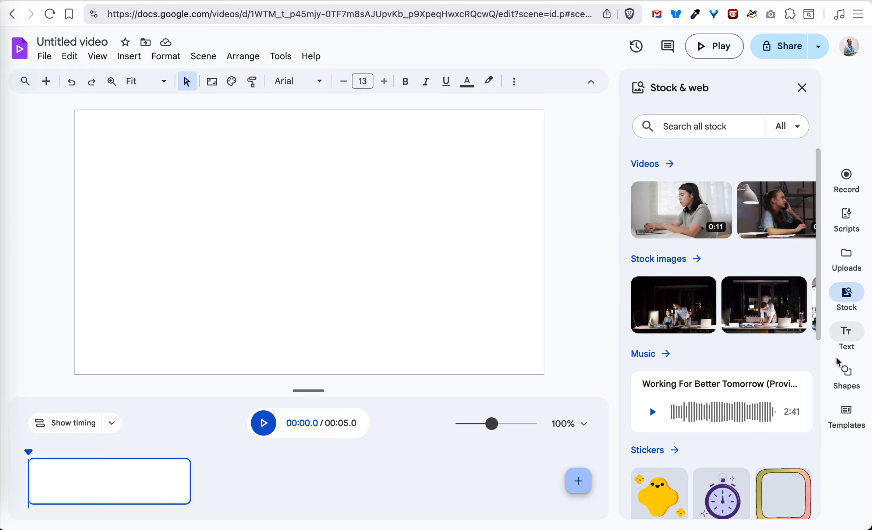
scroll(765, 377, "down", 5)
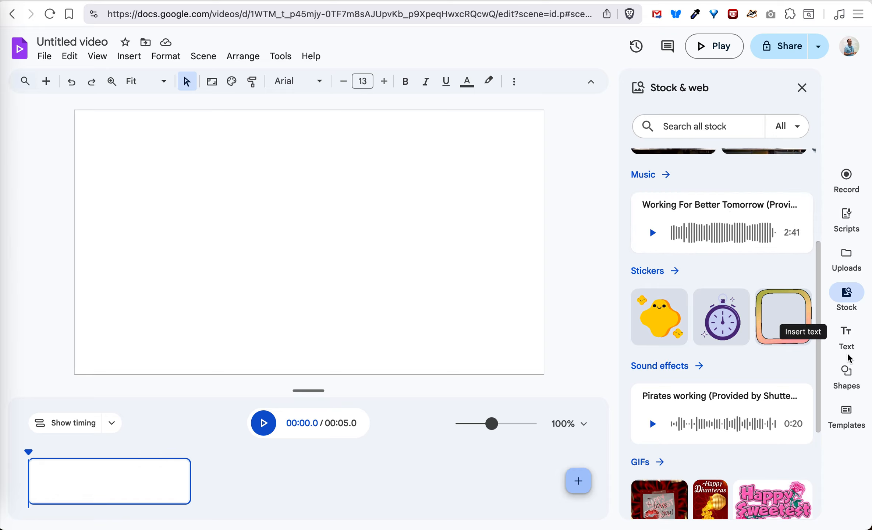
left_click(849, 340)
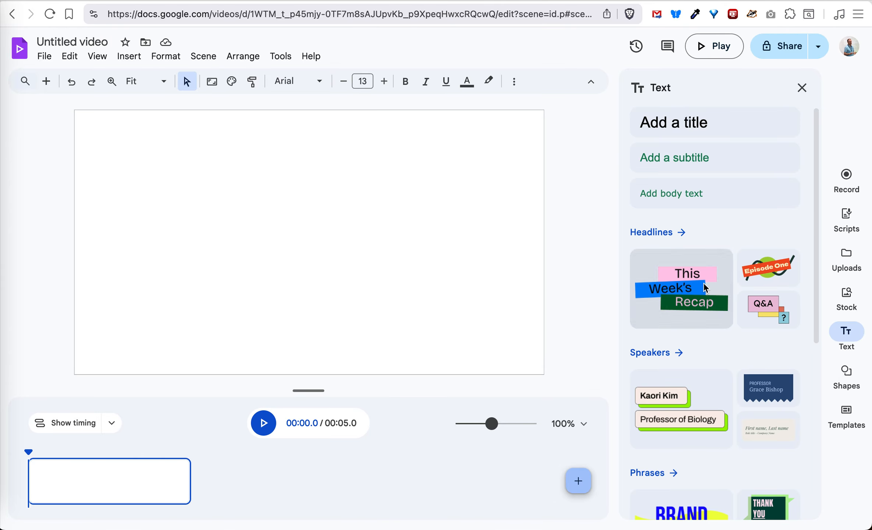
scroll(736, 383, "down", 8)
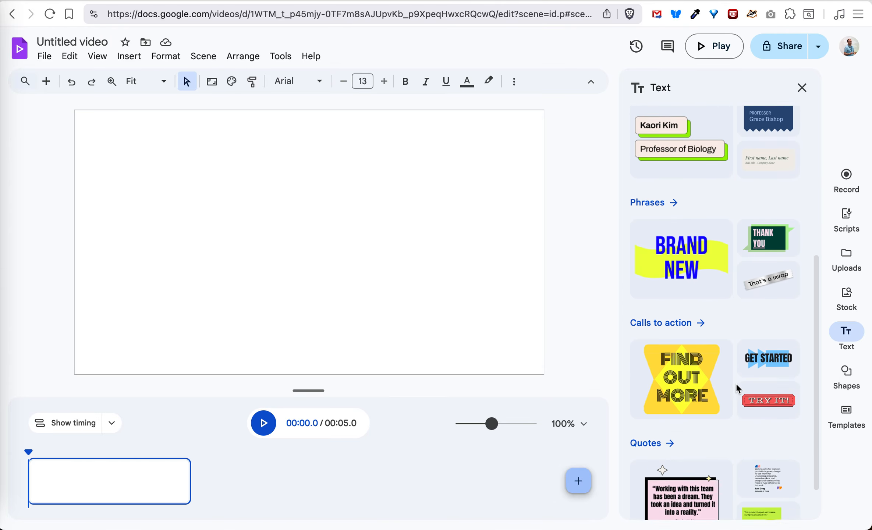
Add a rectangle shape stretched across nearly the full width of the scene's upper edge and enter "Title" in it
left_click(851, 376)
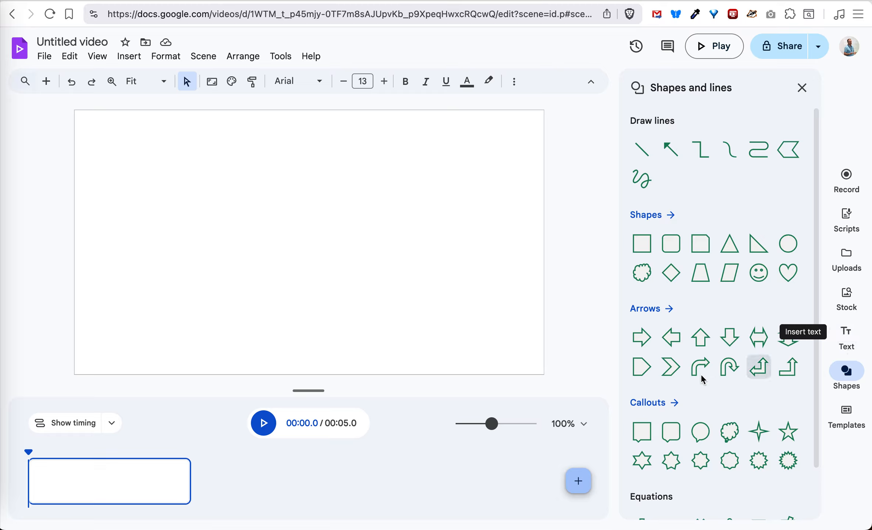
left_click_drag(640, 245, 533, 153)
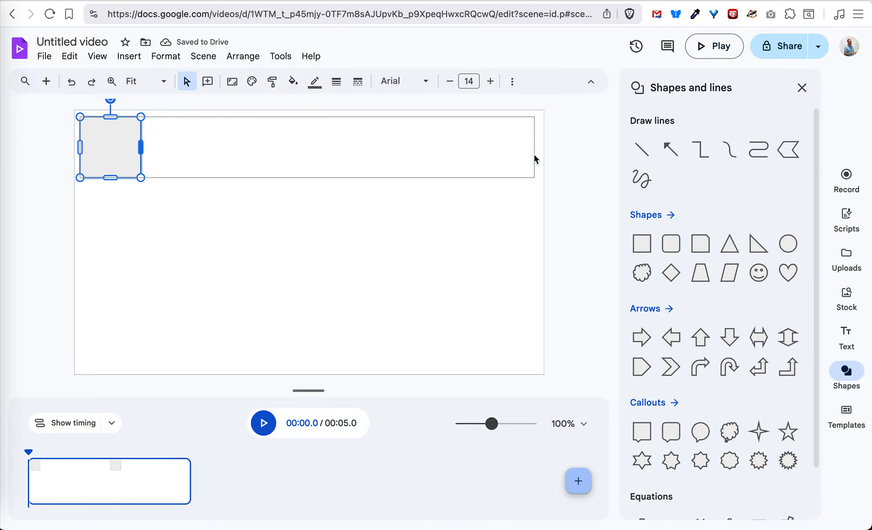
double_click(222, 144)
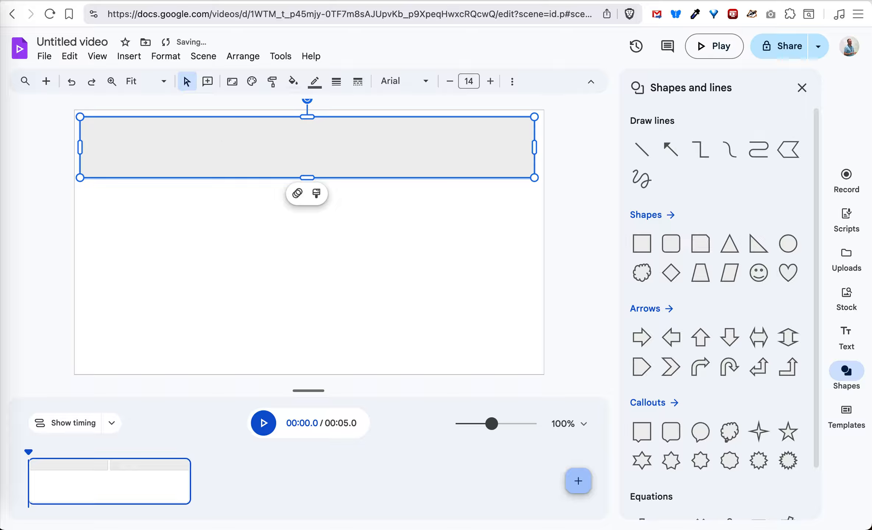
type("Title")
Set the rectangle's text to the Bubblegum Sans font at size 96
double_click(305, 148)
left_click(403, 81)
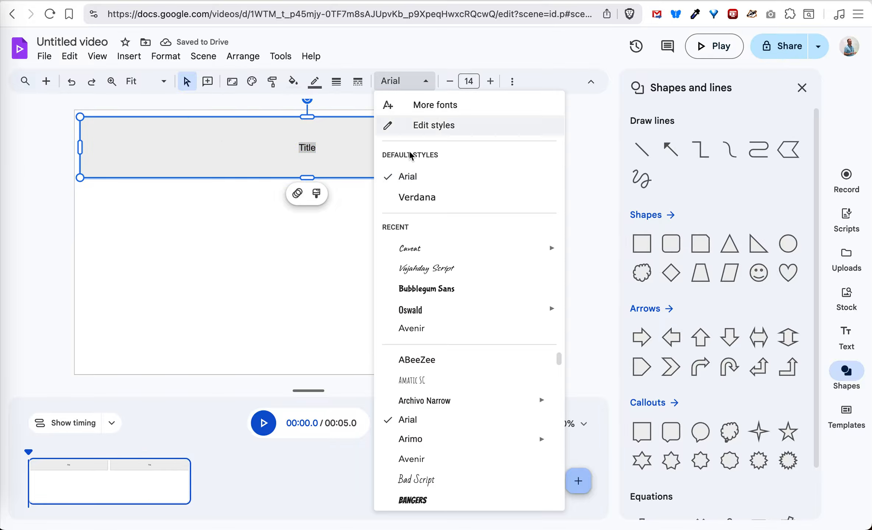
left_click(436, 290)
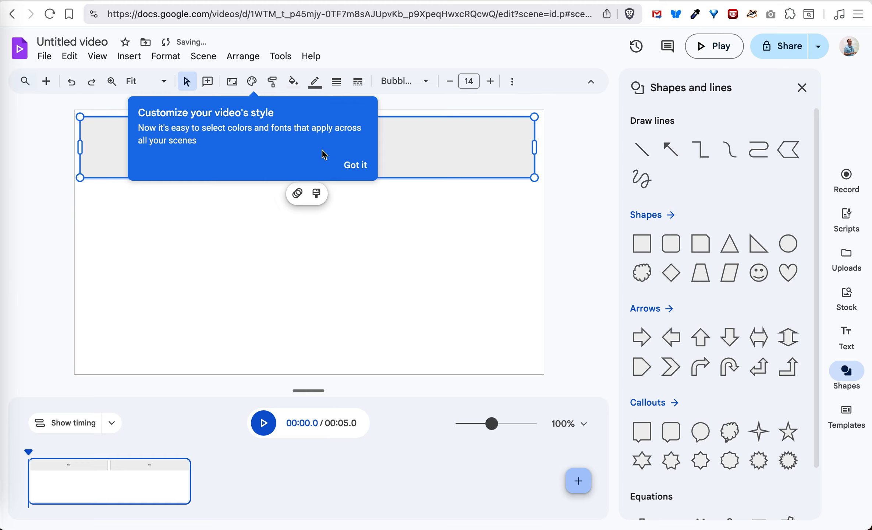
left_click(355, 165)
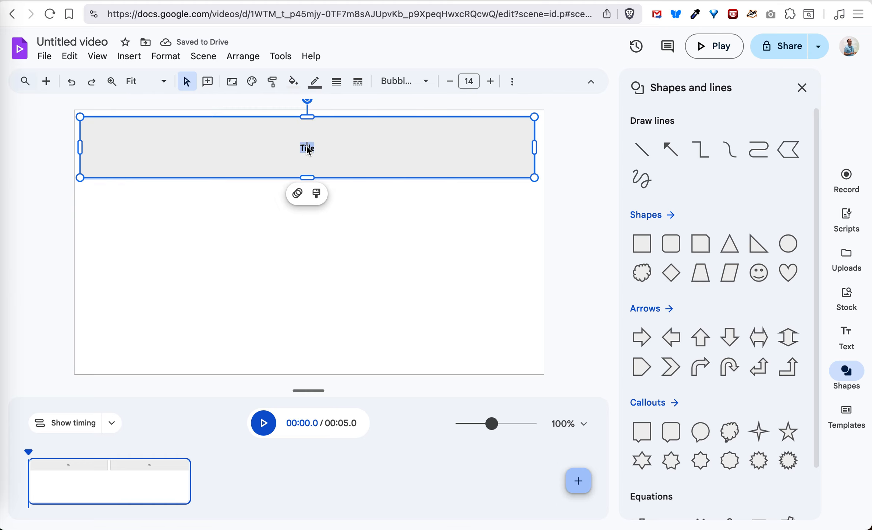
double_click(331, 154)
left_click(468, 81)
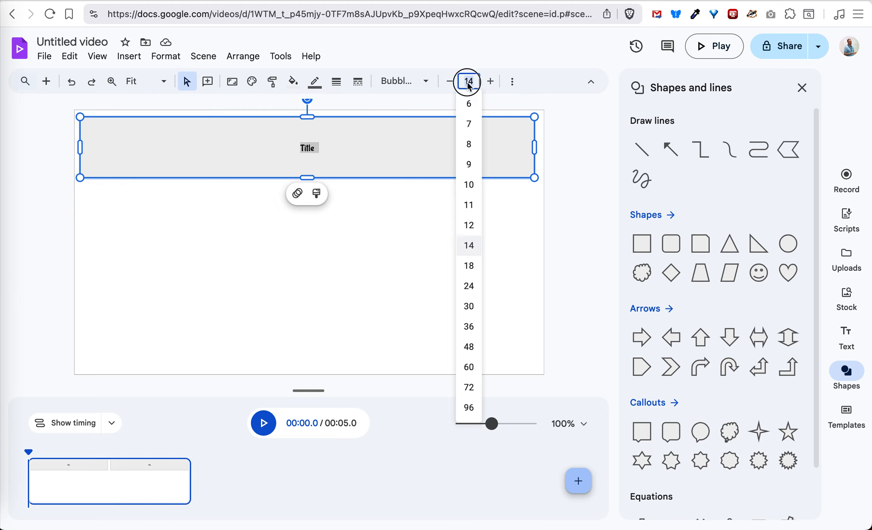
left_click(468, 407)
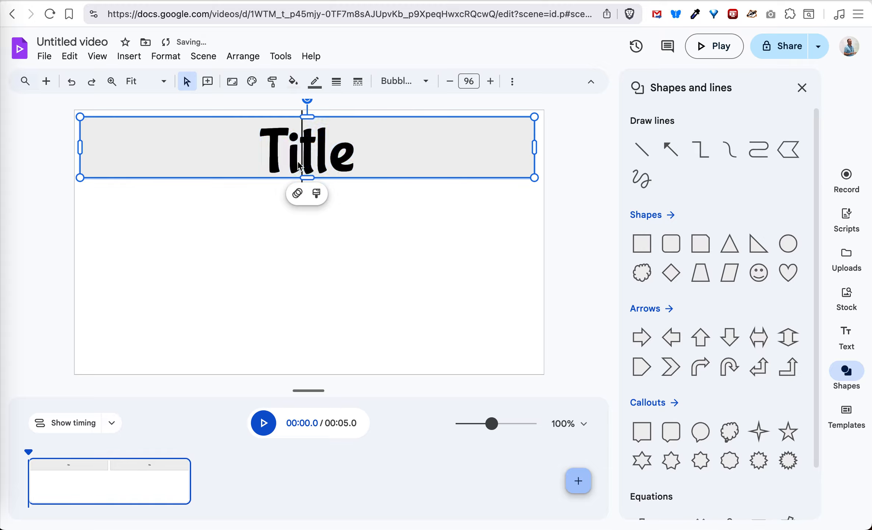
Replace the rectangle's text with "This is My Title"
type("This is ")
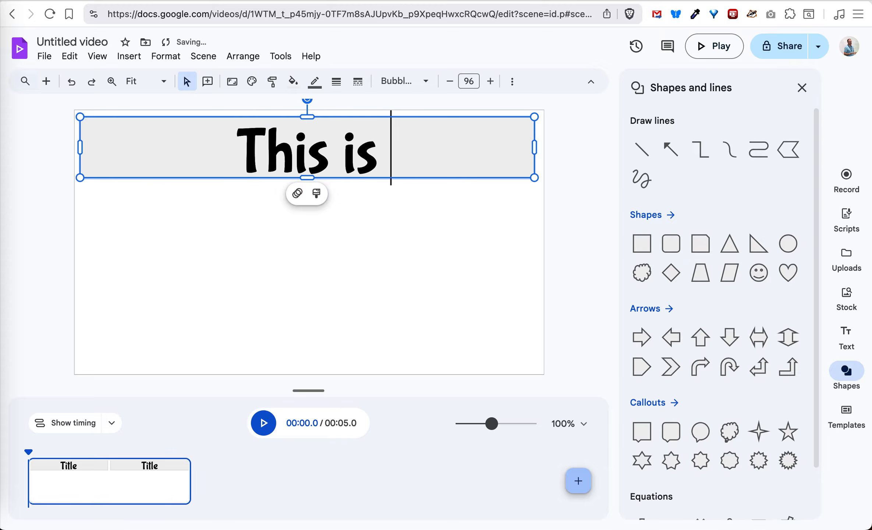
type("My Title")
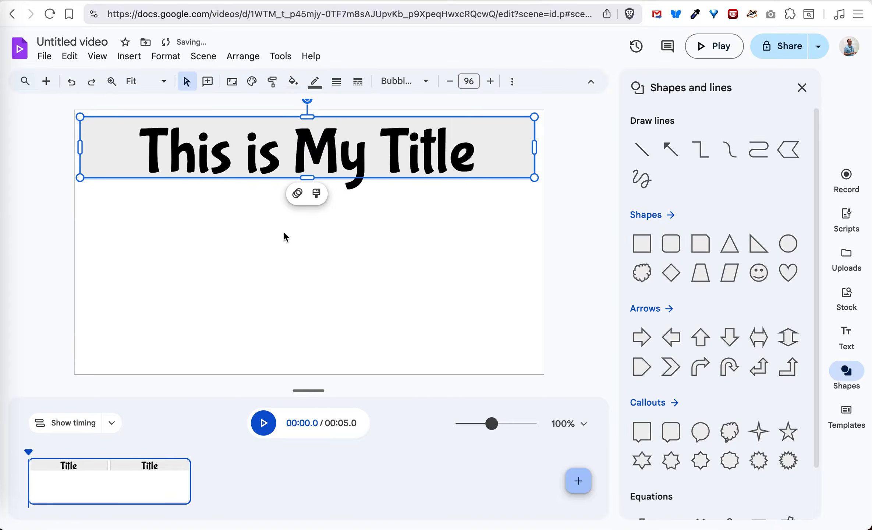
left_click(280, 257)
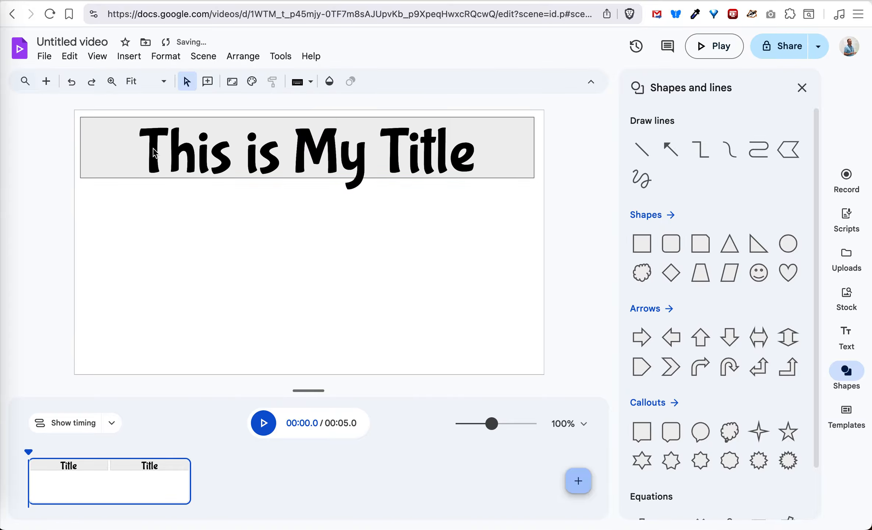
Replace the title rectangle's text with "The Story of my Life"
double_click(176, 154)
triple_click(175, 153)
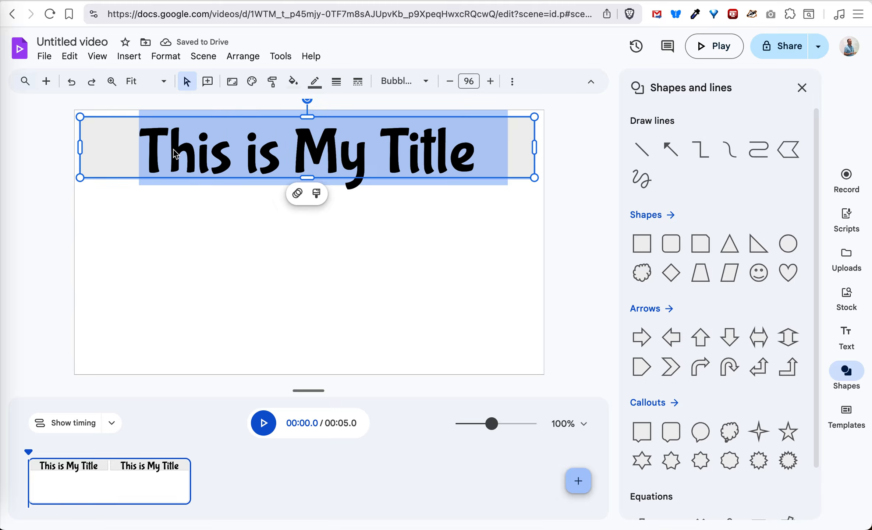
type("The St")
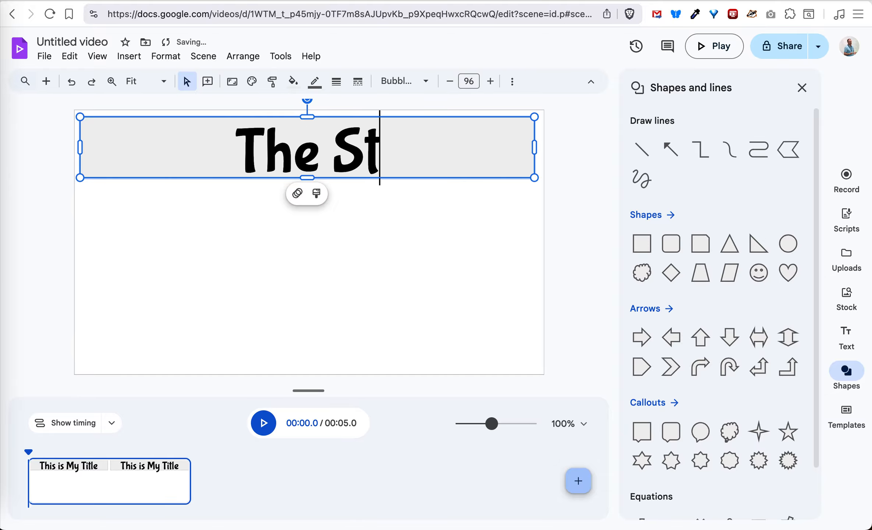
type("ory of ")
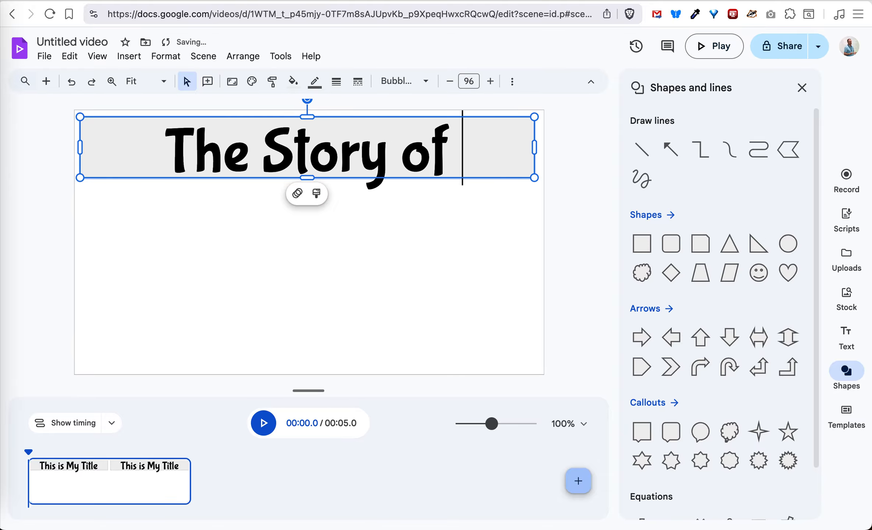
type("my Lige")
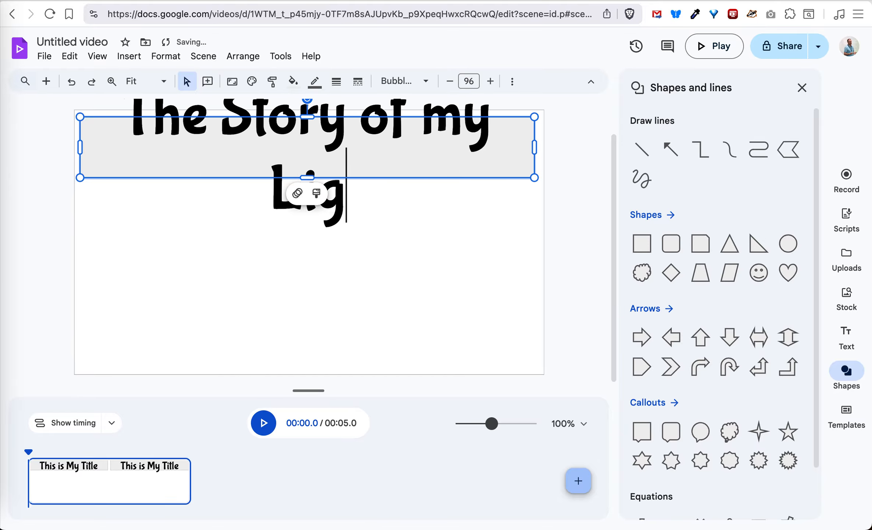
key("BackSpace")
key("BackSpace")
type("fe")
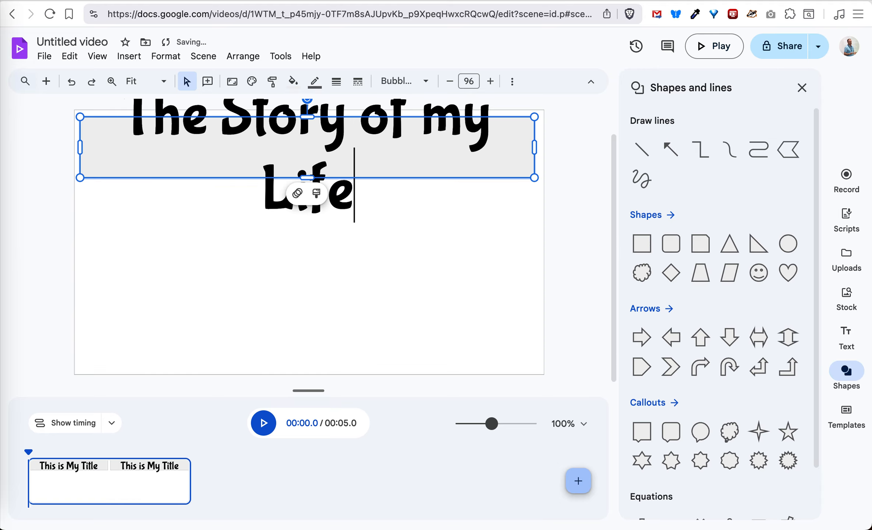
Set all of the title rectangle's text to font size 72
key("ctrl+a")
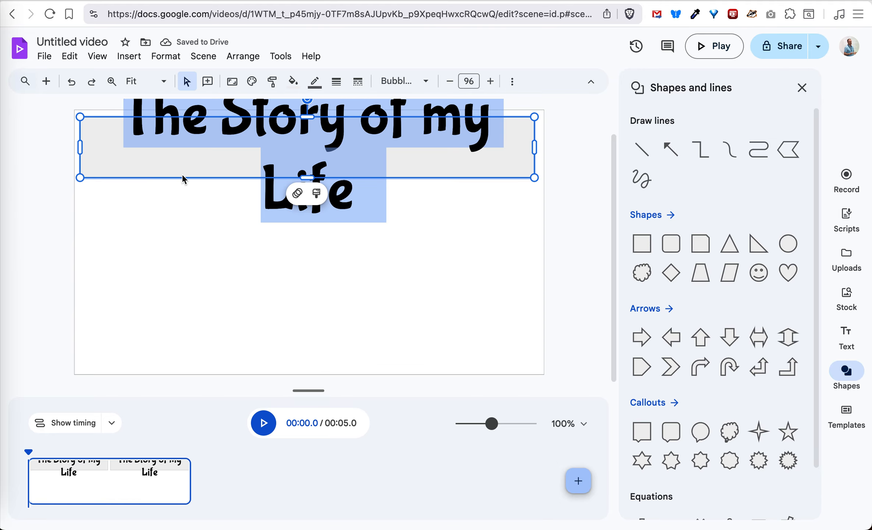
left_click(468, 81)
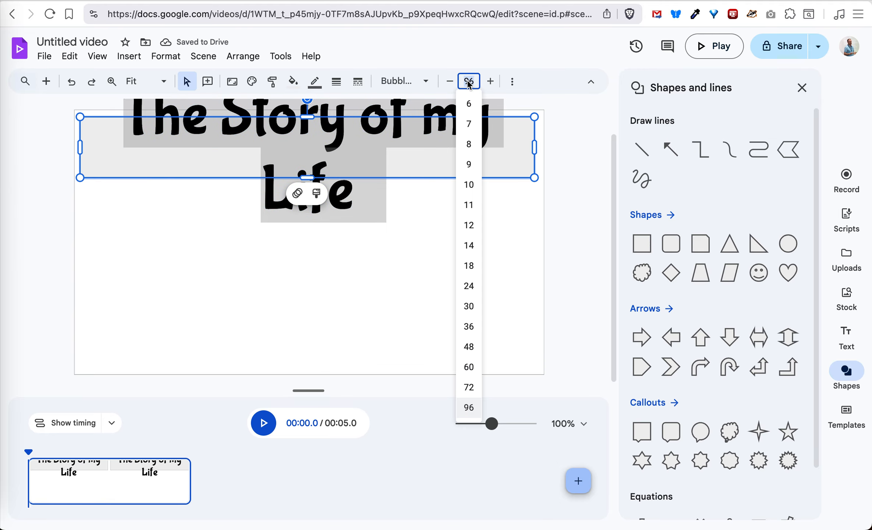
left_click(469, 389)
left_click(311, 355)
Change the title rectangle's border color to white
left_click(85, 131)
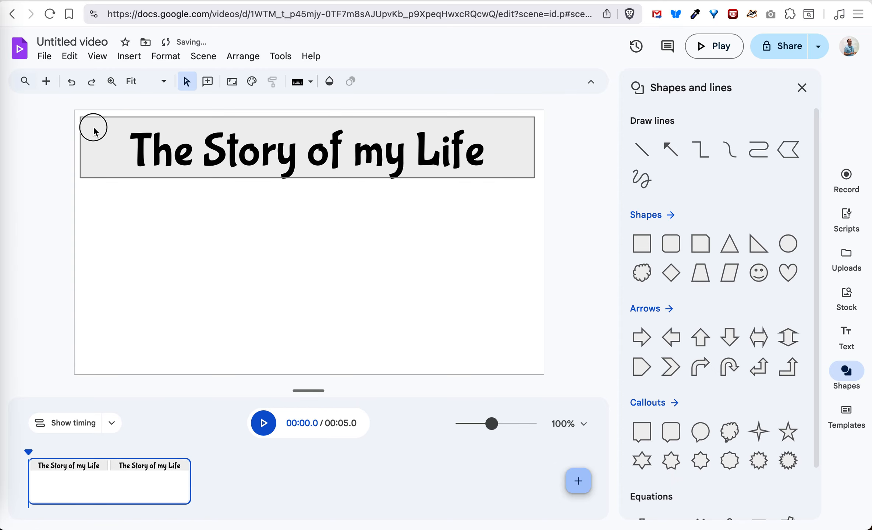
left_click(315, 81)
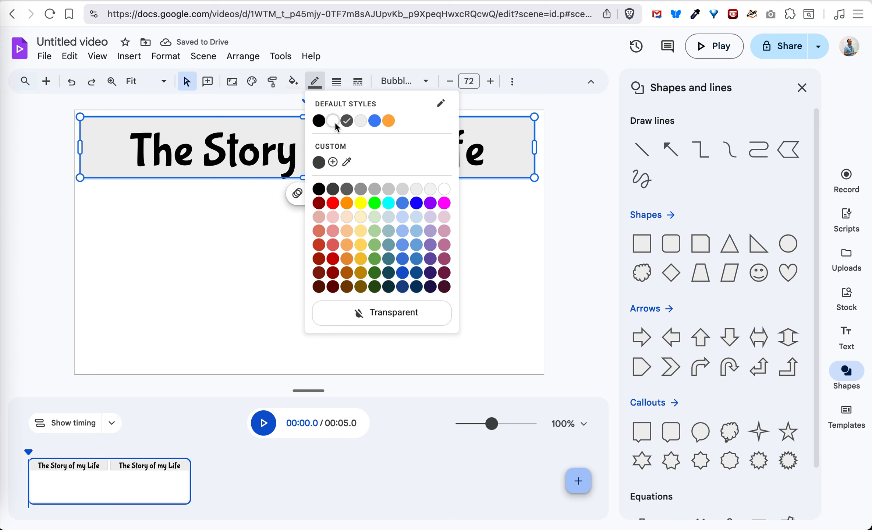
left_click(335, 122)
left_click(175, 234)
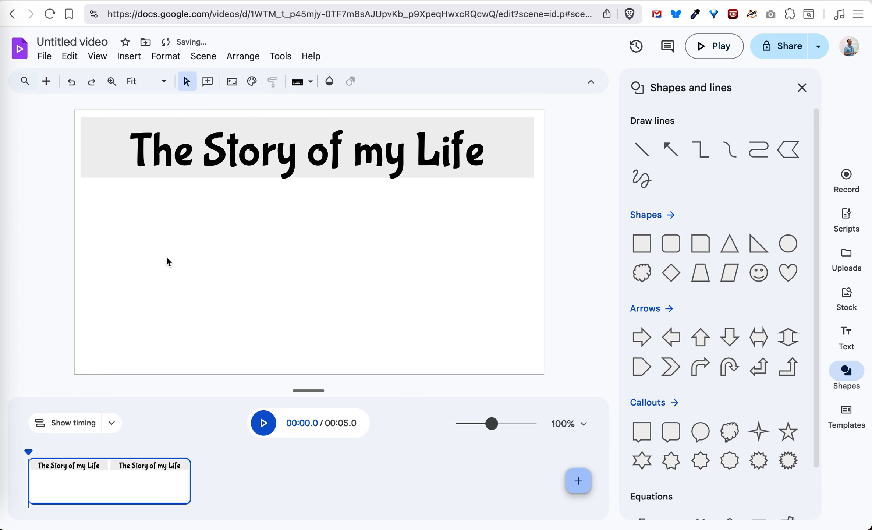
Preview the enter and exit animations for the title rectangle and apply Pop
left_click(85, 148)
right_click(84, 151)
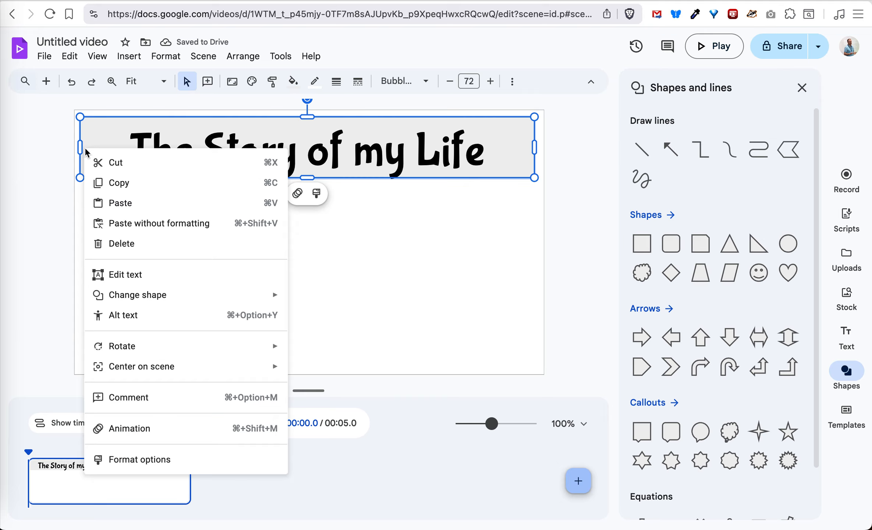
left_click(88, 136)
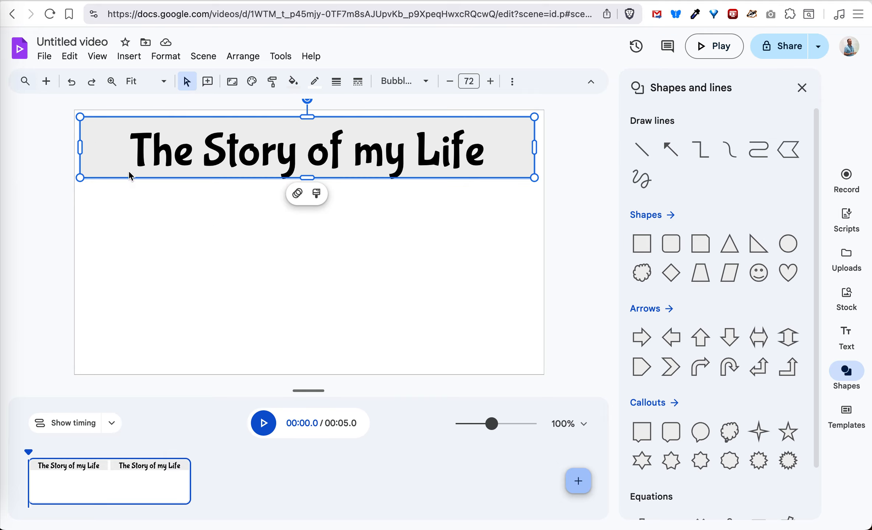
left_click(297, 194)
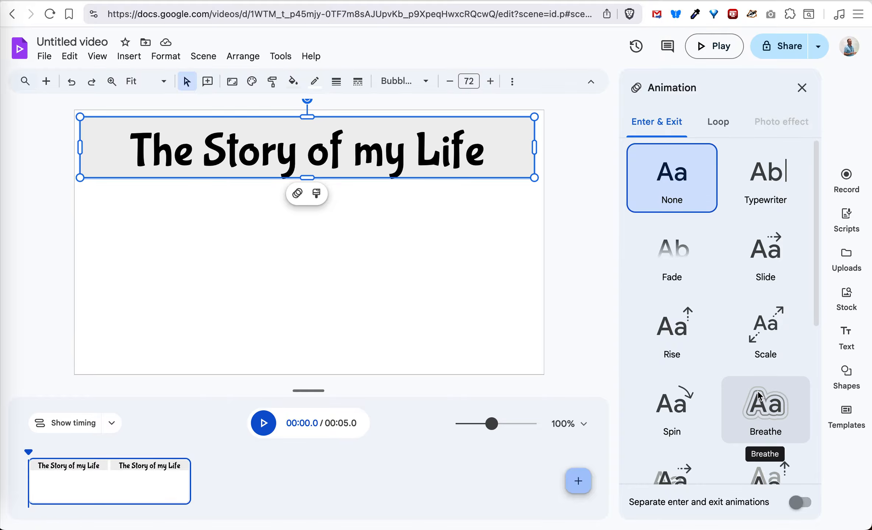
scroll(758, 390, "down", 5)
scroll(757, 391, "down", 2)
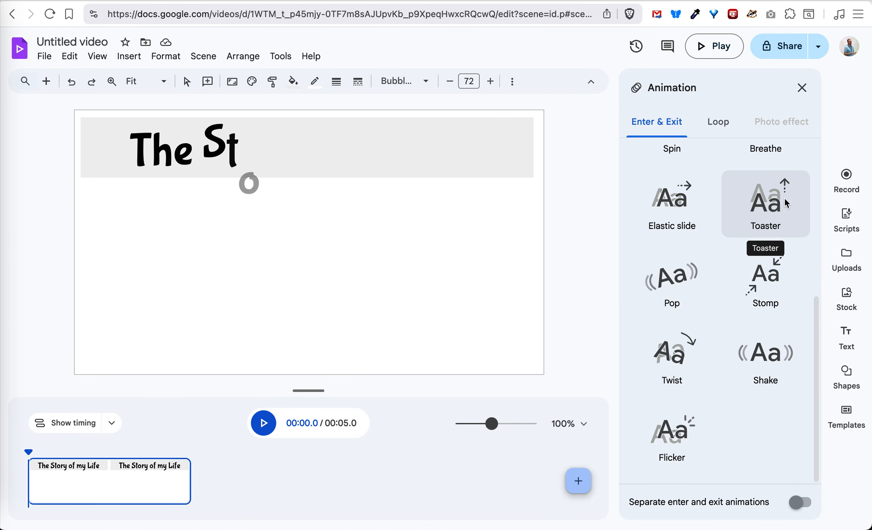
scroll(784, 198, "up", 4)
scroll(784, 198, "up", 2)
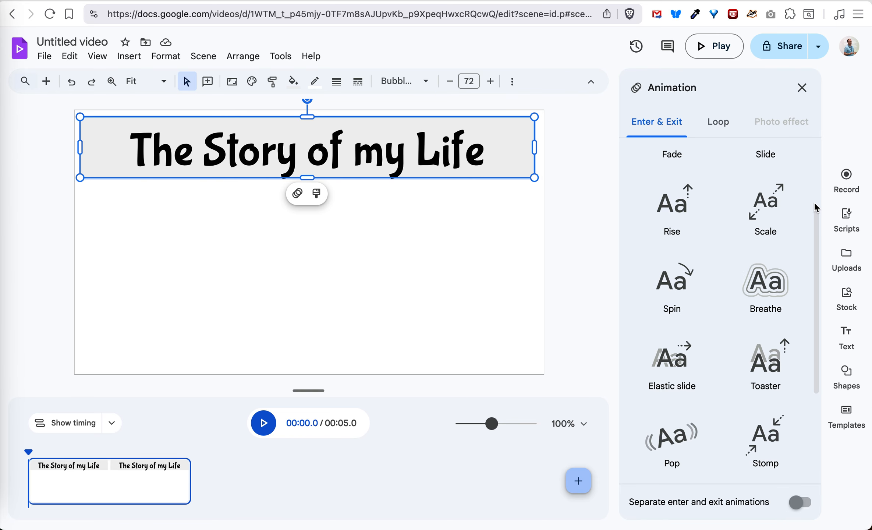
scroll(732, 426, "down", 5)
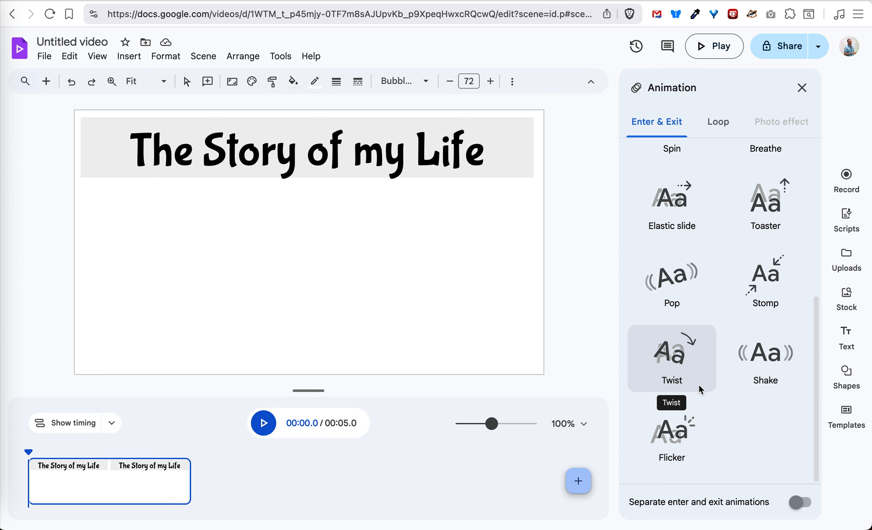
left_click(694, 295)
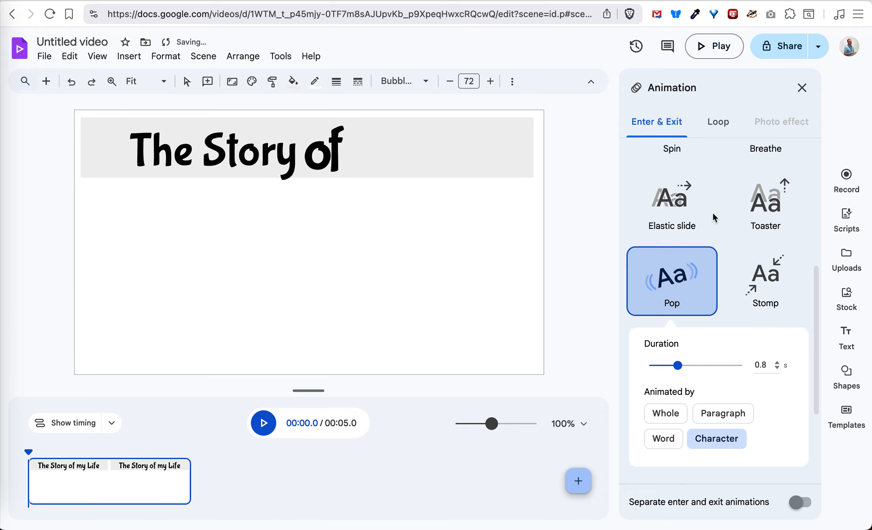
Try the Flicker loop animation on the title rectangle, settle on Hover, and close the animation options
left_click(721, 123)
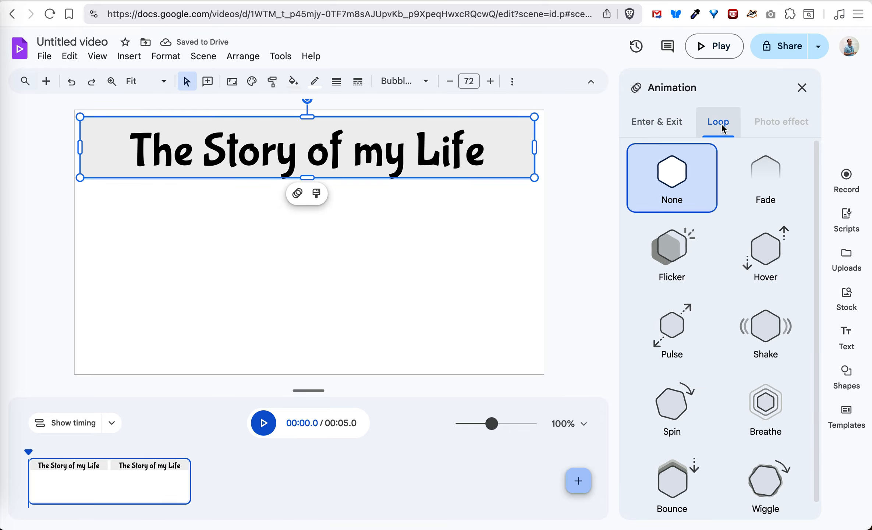
left_click(684, 259)
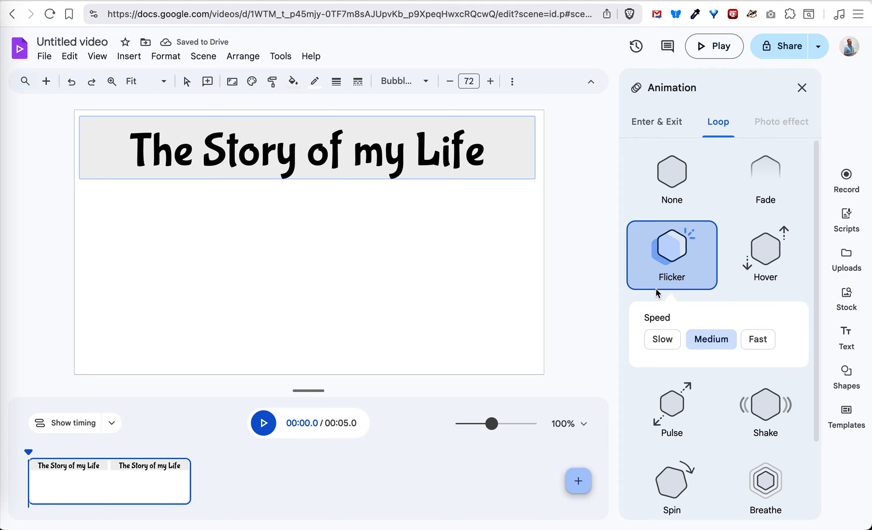
left_click(778, 261)
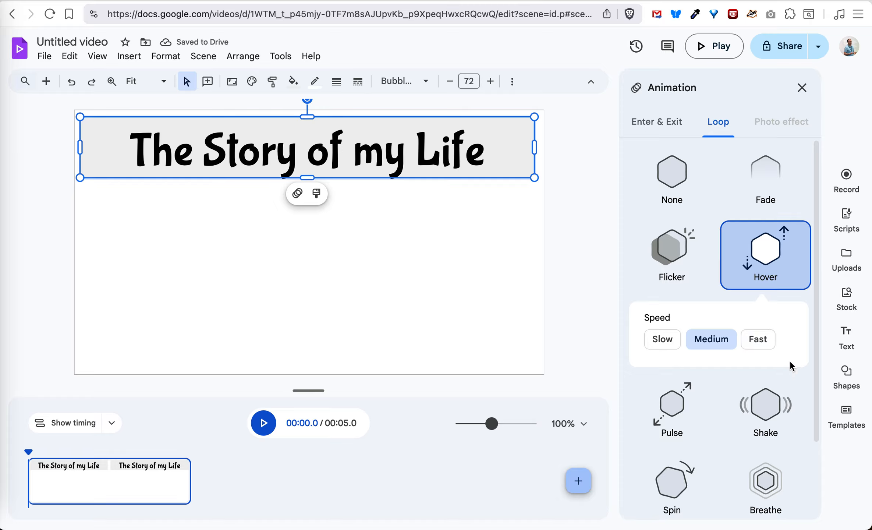
left_click(802, 87)
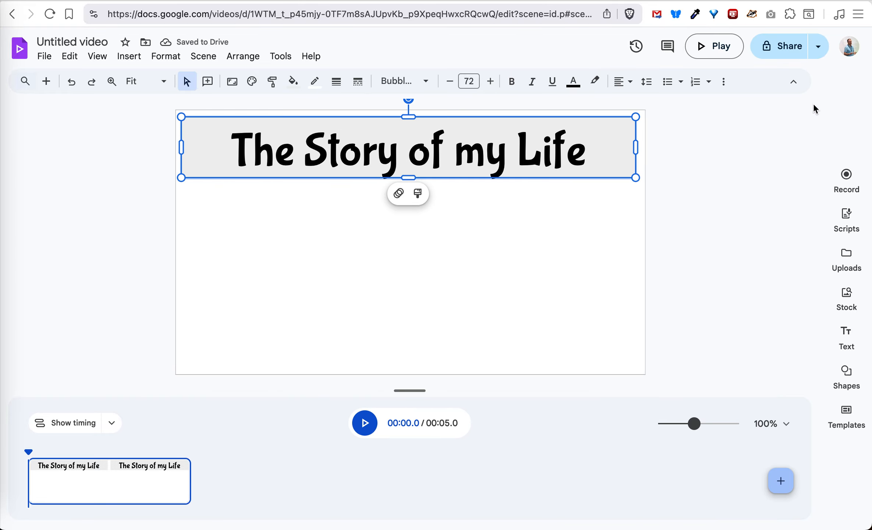
Insert the "This Week's Recap", "Q&A" and "Episode One" headline presets and two speaker presets below the title
left_click(852, 337)
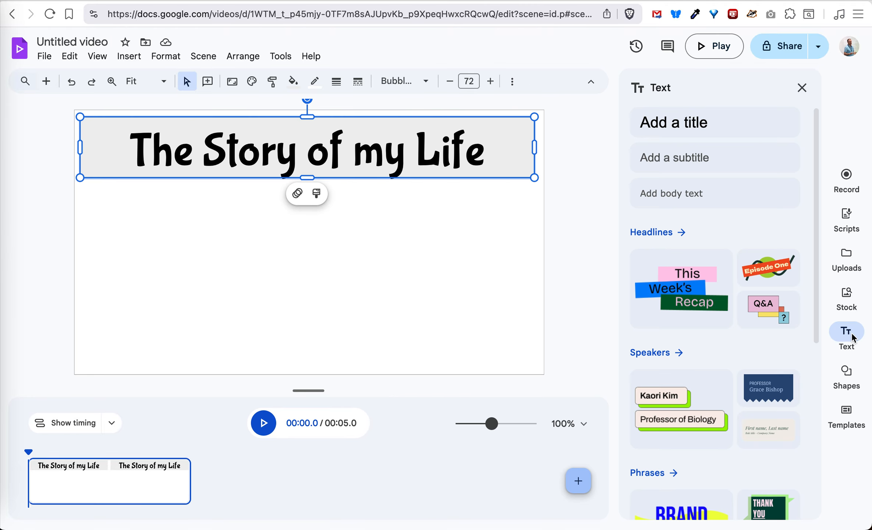
scroll(782, 357, "down", 8)
scroll(782, 360, "up", 8)
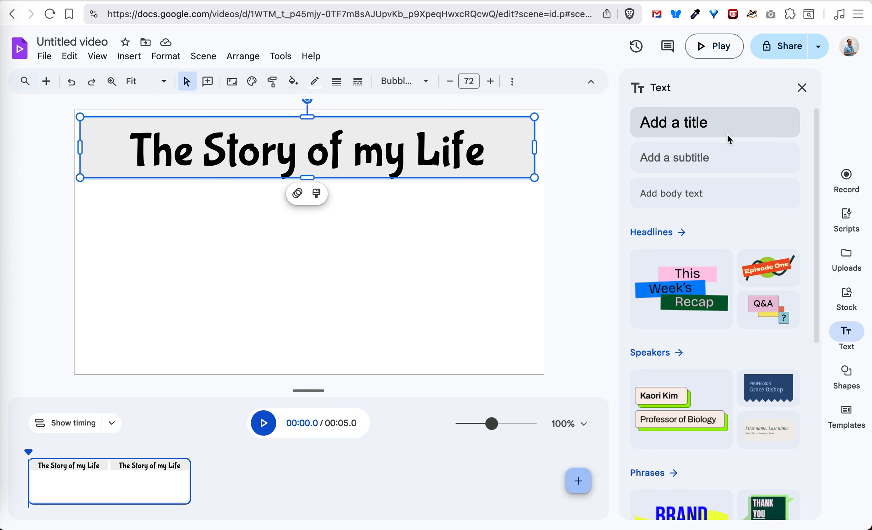
left_click(700, 288)
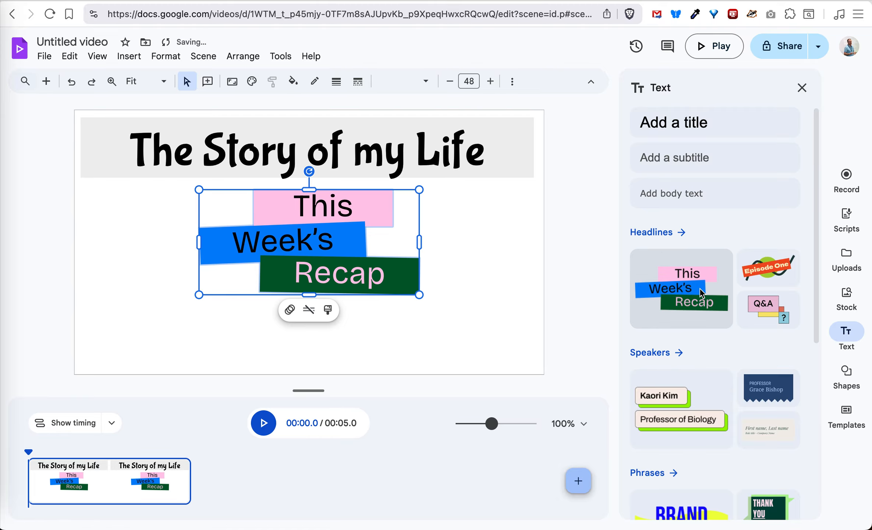
left_click(782, 316)
left_click(767, 268)
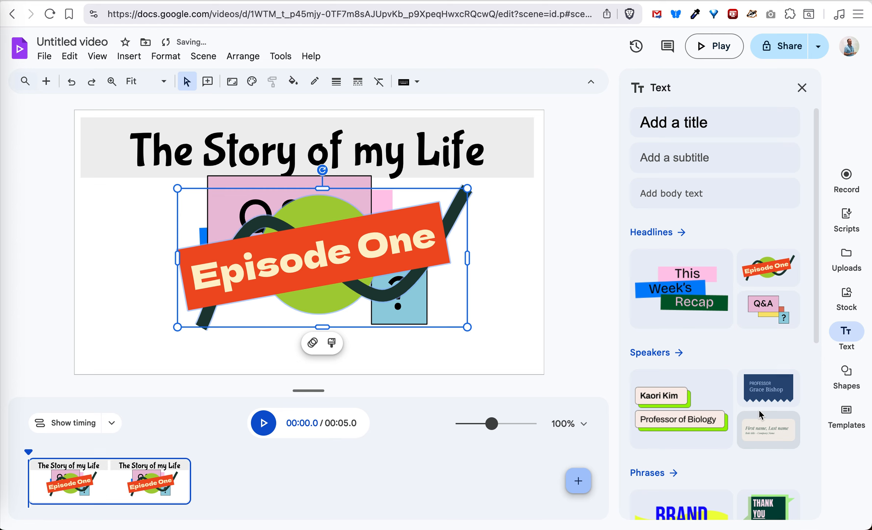
left_click(767, 389)
left_click(661, 397)
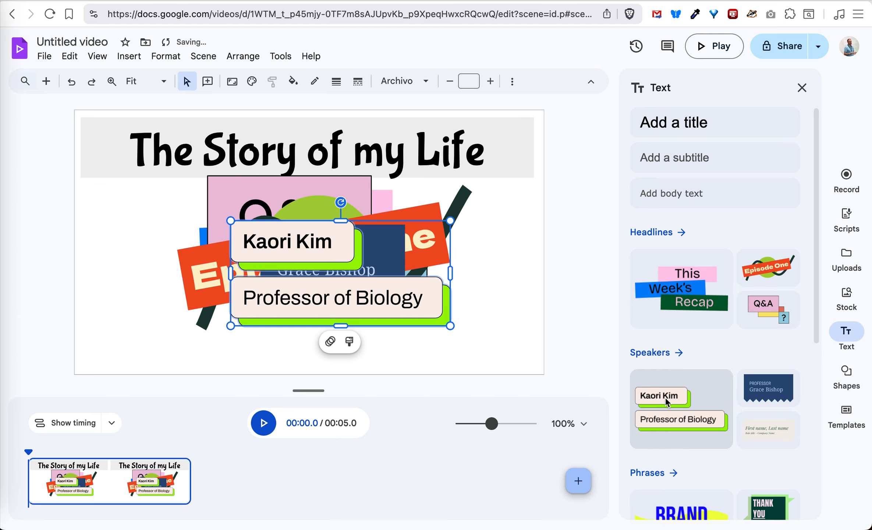
Insert the "Thank You", "That's a wrap", "Brand New" and "Find Out More" text presets into the scene
scroll(665, 397, "down", 7)
left_click(767, 241)
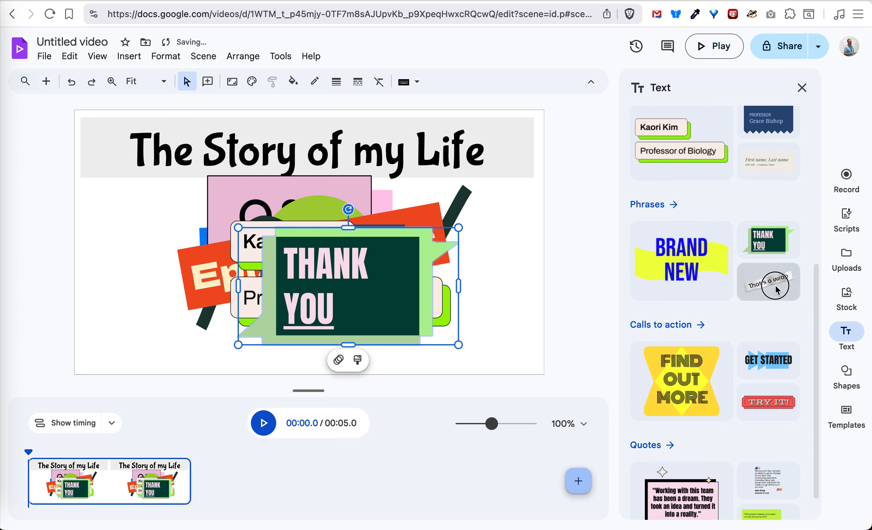
left_click(775, 286)
left_click(709, 262)
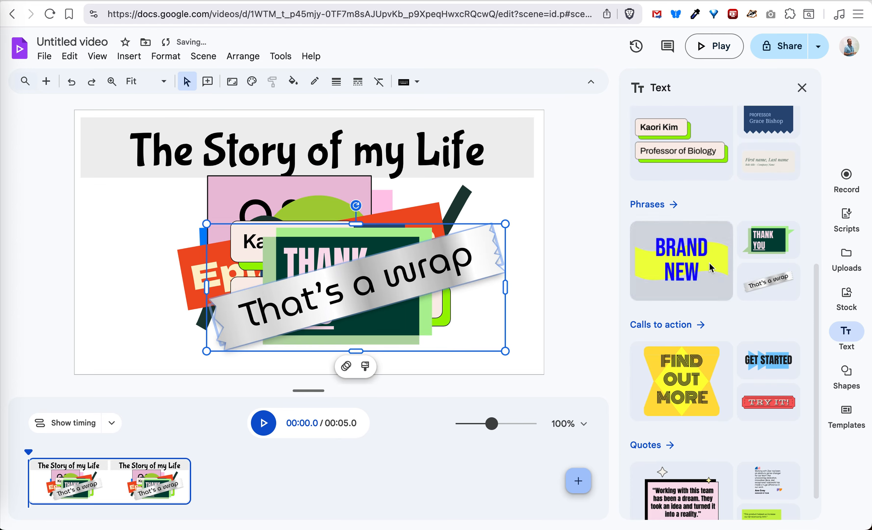
left_click(678, 375)
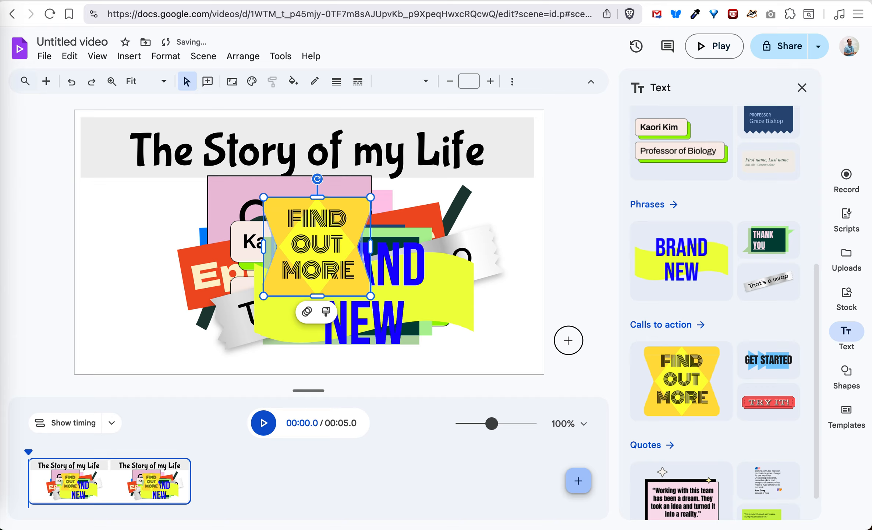
Delete all the inserted text presets below the title rectangle together
left_click_drag(568, 339, 161, 218)
key("Delete")
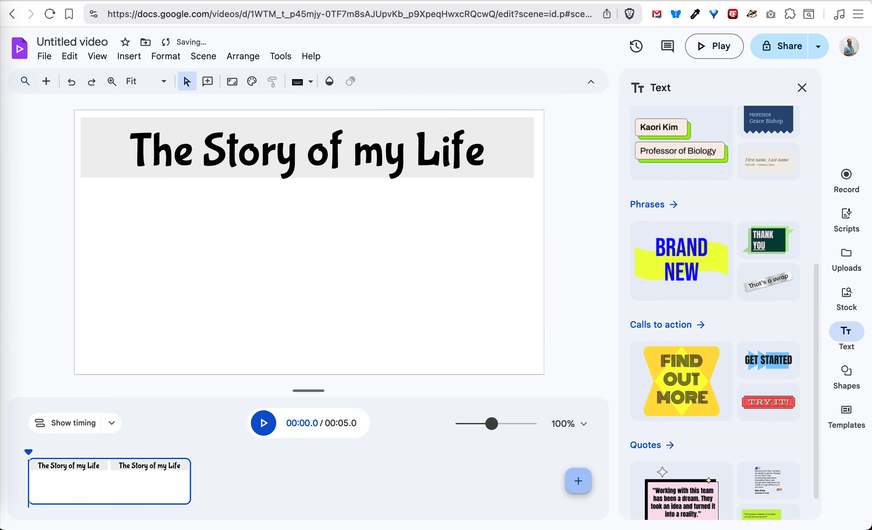
scroll(789, 326, "down", 1)
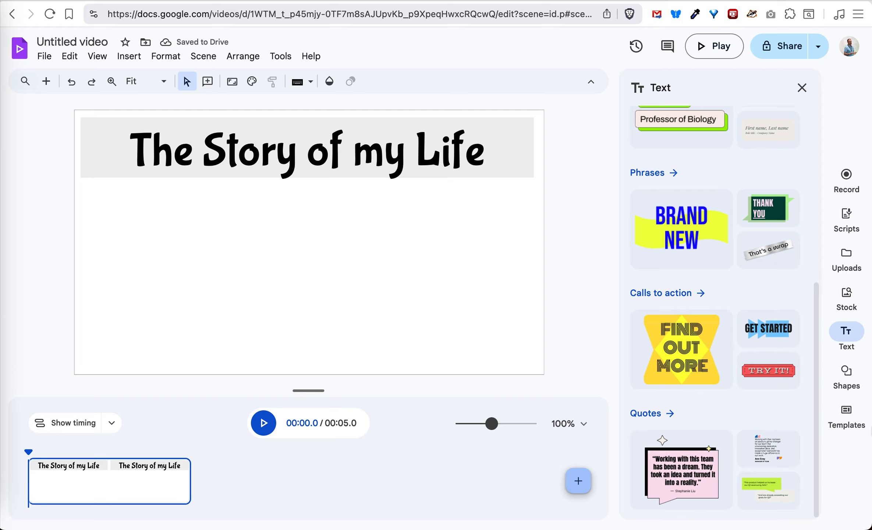
Add a Left Brace shape and a right brace shape apart from each other in the scene's lower half
left_click(846, 382)
scroll(773, 378, "down", 2)
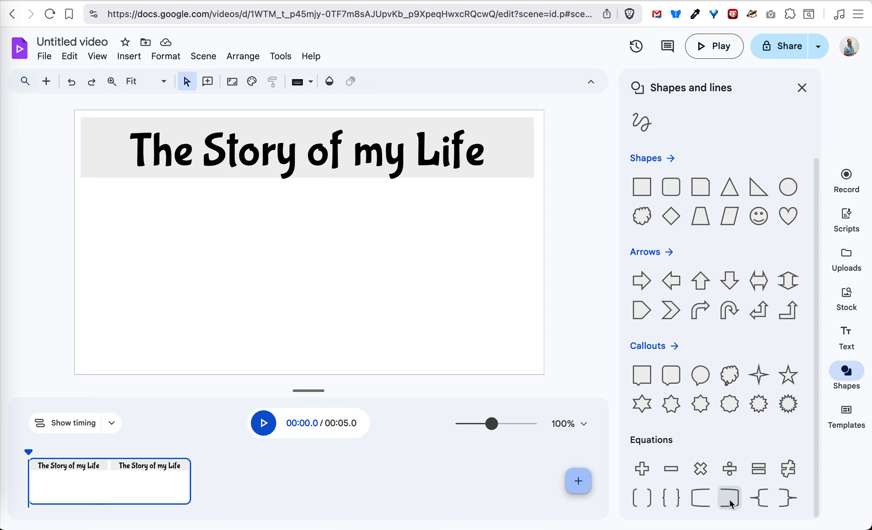
left_click(759, 498)
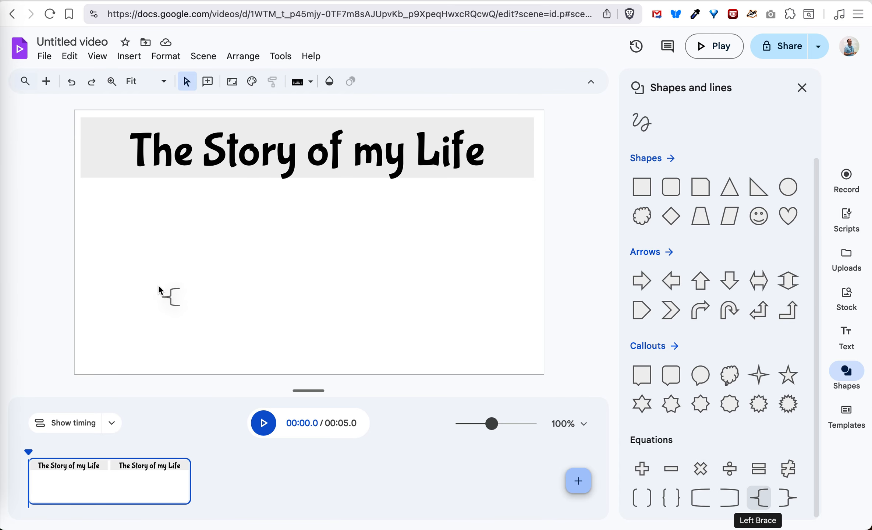
left_click_drag(158, 286, 168, 346)
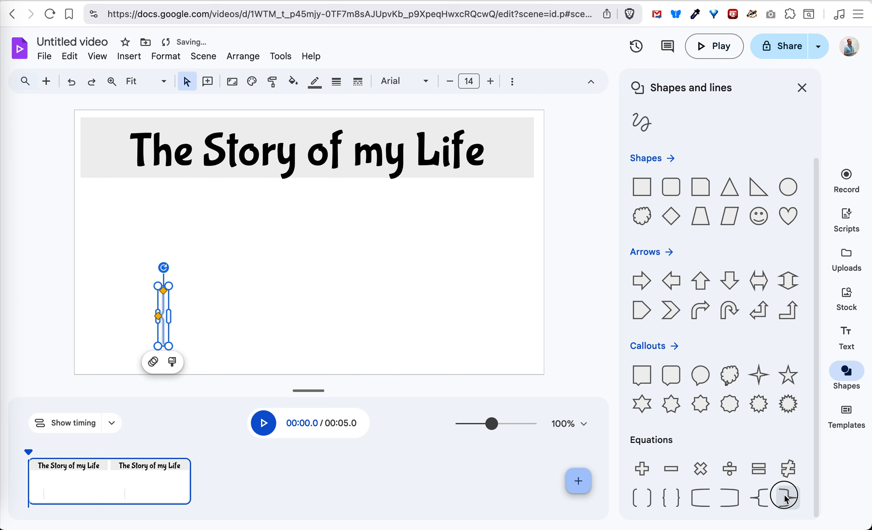
left_click_drag(787, 498, 401, 310)
left_click(250, 321)
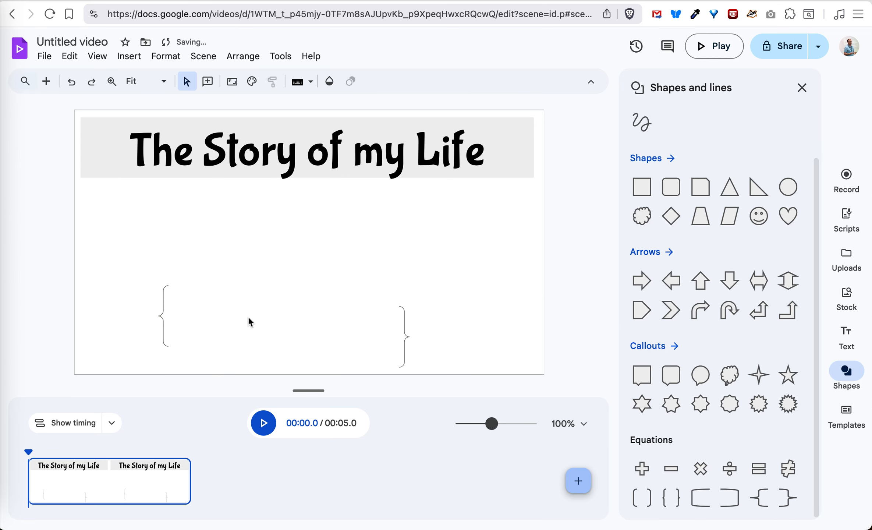
Add a title text box to the scene's lower half, starting just beside the left brace
left_click(802, 88)
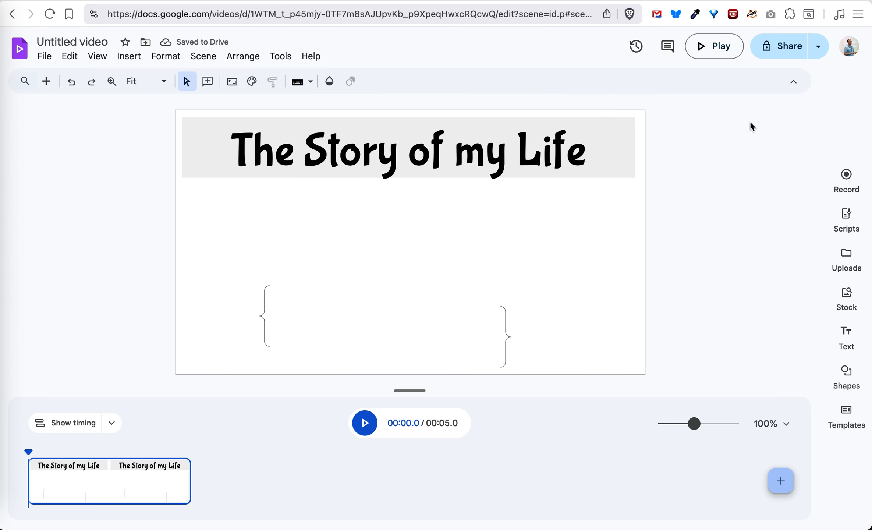
left_click(843, 334)
left_click_drag(715, 138, 228, 284)
Replace the new title's placeholder text with "Person, woman, man, camera, TV"
left_click(268, 316)
double_click(271, 316)
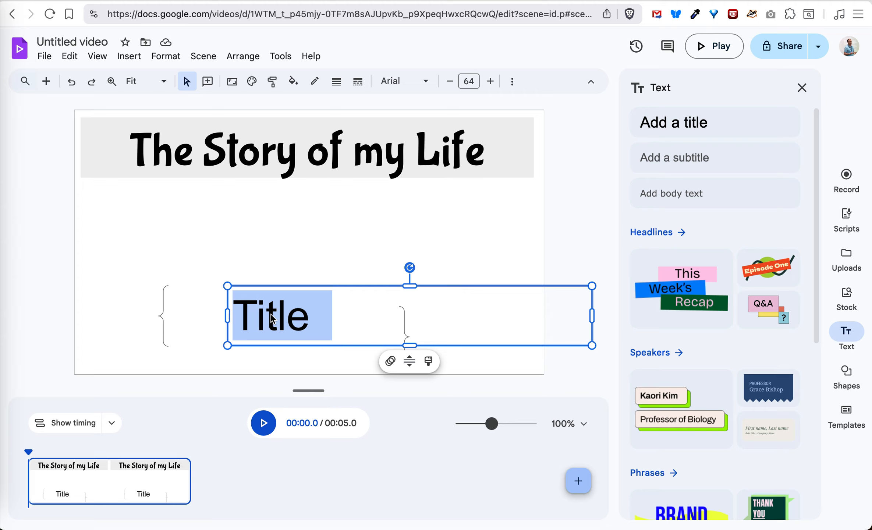
type("Pers")
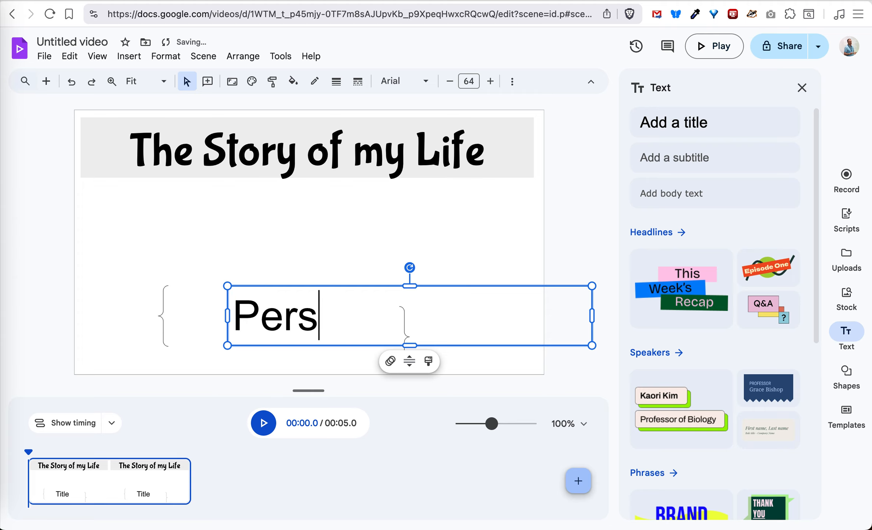
type("on, wom")
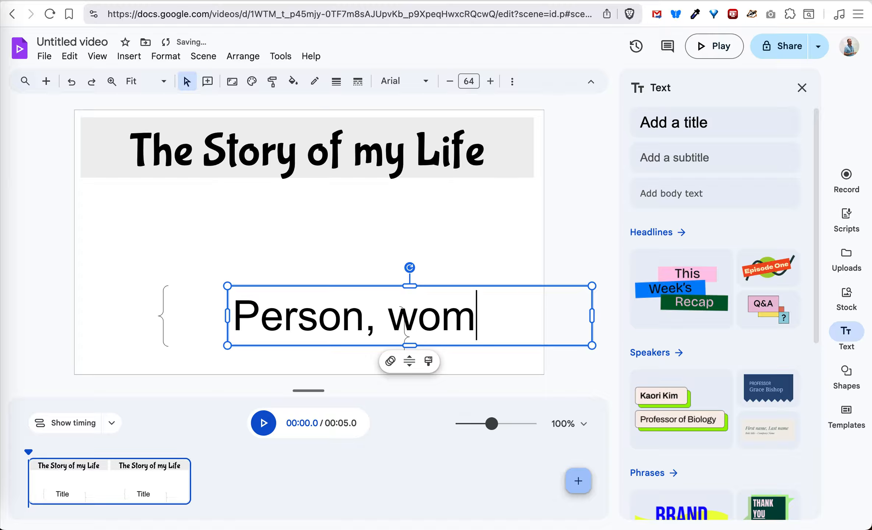
type("an man")
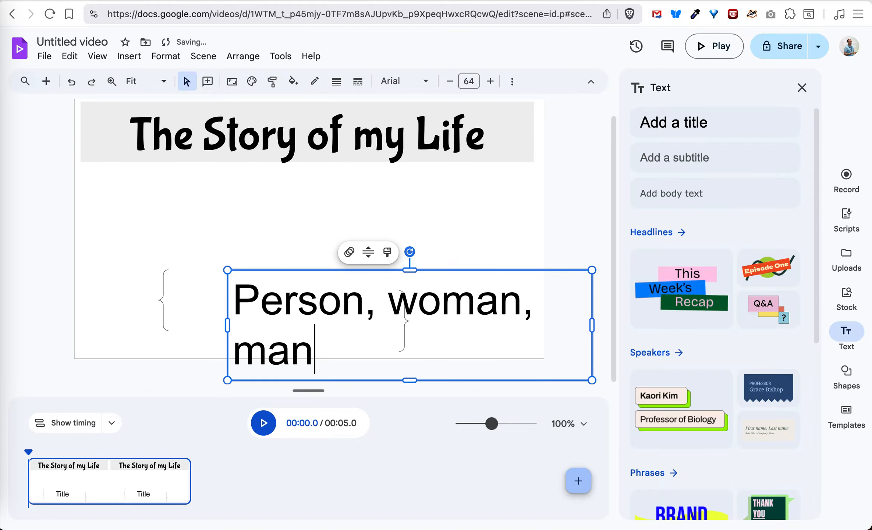
type(", came")
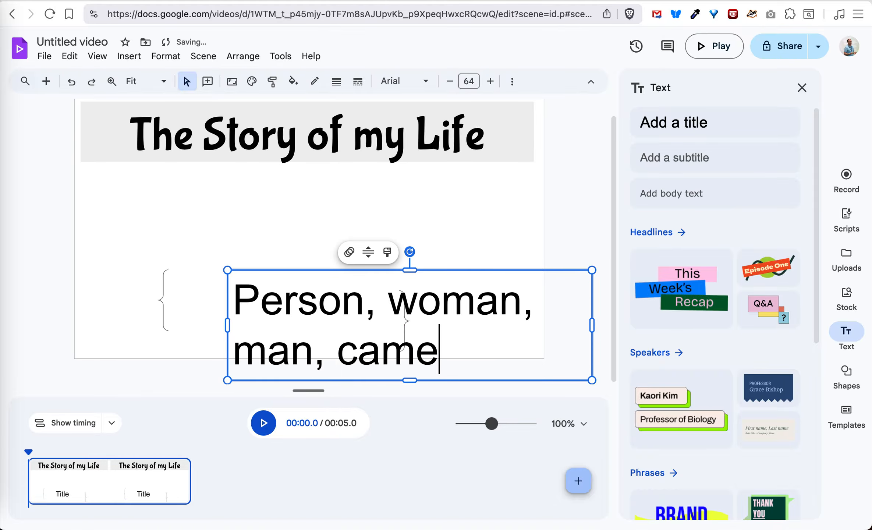
type("ra a")
key("BackSpace")
key("BackSpace")
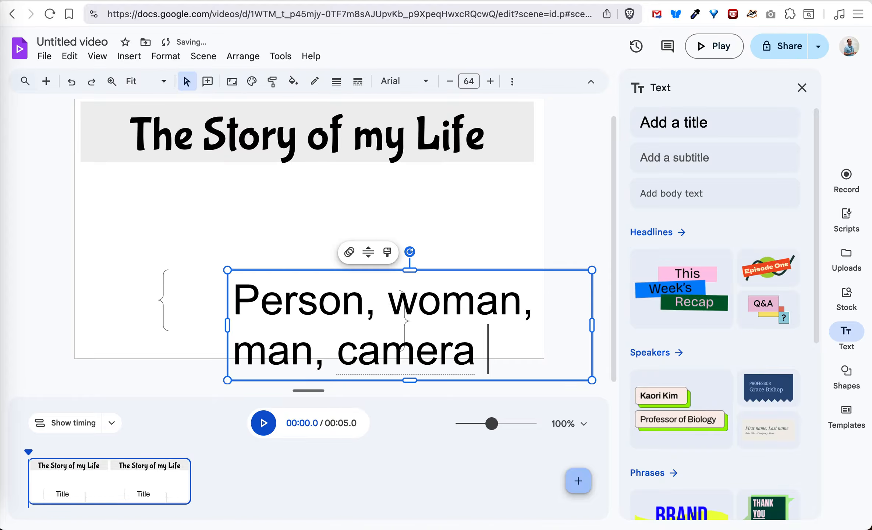
type(", TV")
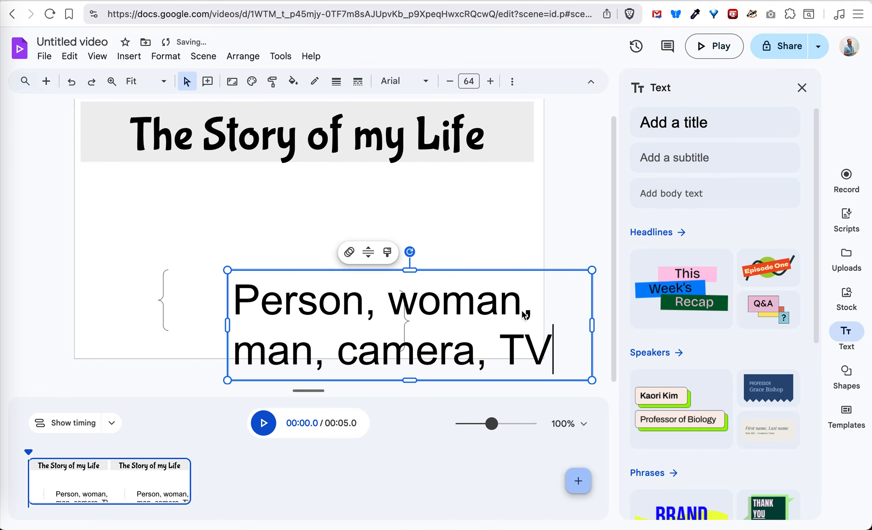
Set the font size of the whole "Person, woman, man, camera, TV" text to 48
left_click_drag(561, 350, 102, 255)
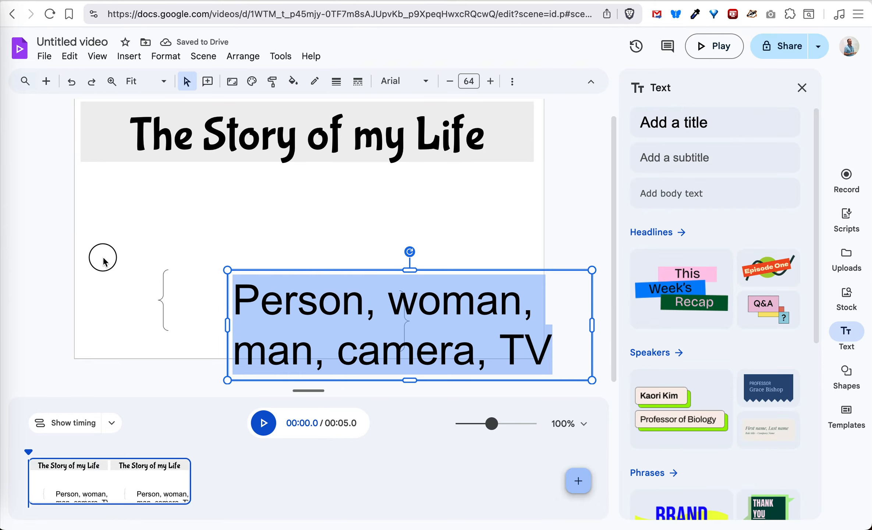
left_click(469, 81)
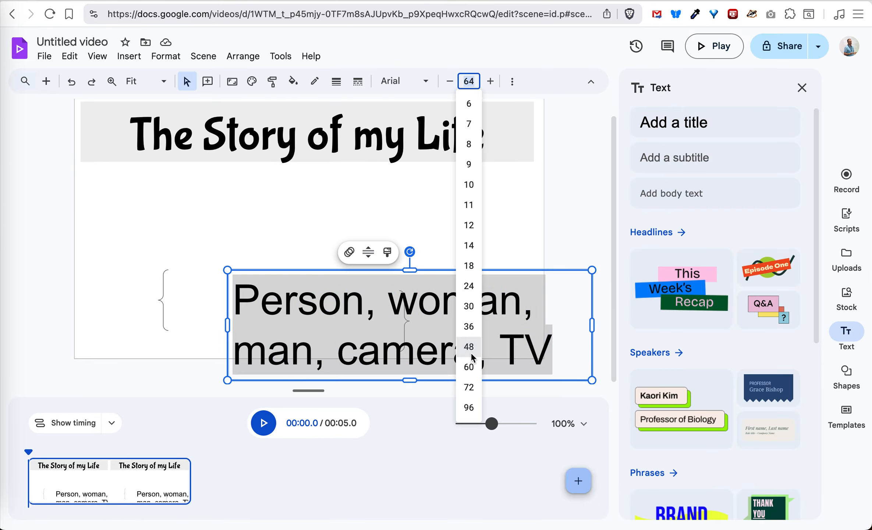
left_click(467, 346)
Narrow the word-list text box so its text wraps onto three lines, and move it up beneath the title banner
left_click_drag(228, 312, 173, 312)
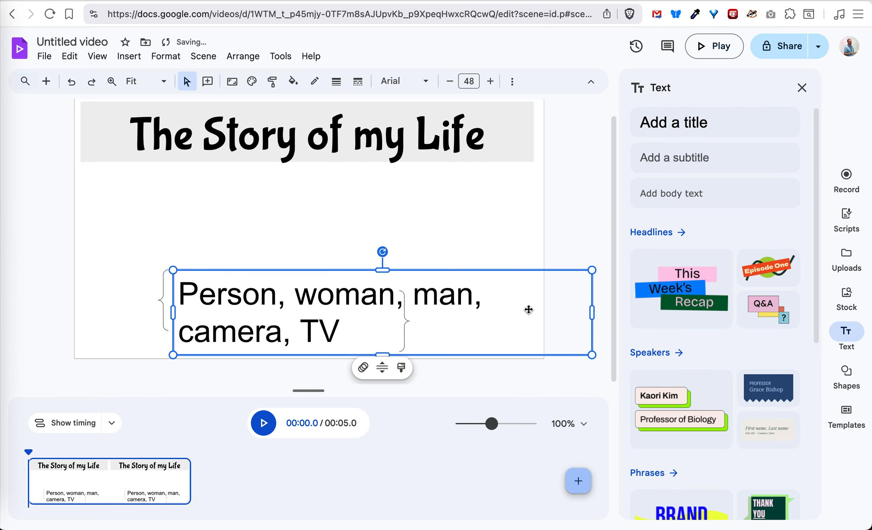
left_click_drag(593, 317, 397, 313)
left_click_drag(340, 270, 368, 179)
Enlarge the left brace to about the height of the three-line text and place it directly before the text
left_click(162, 294)
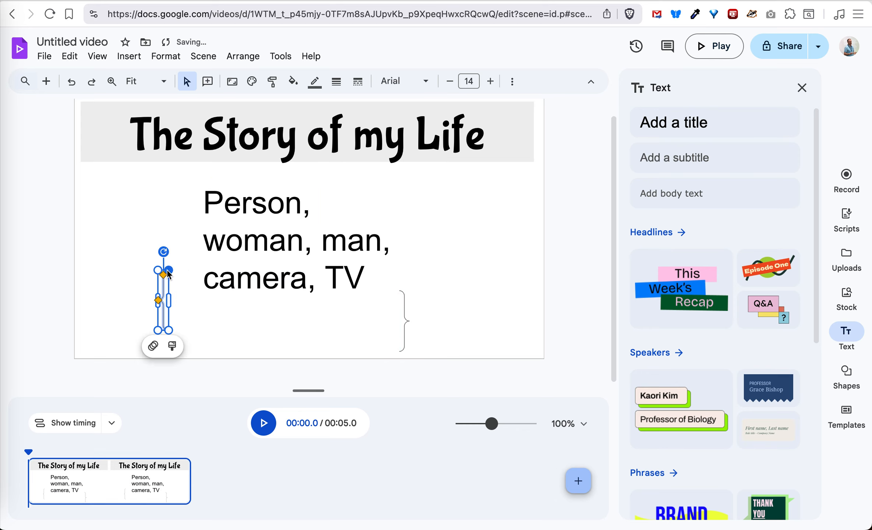
left_click_drag(168, 271, 198, 208)
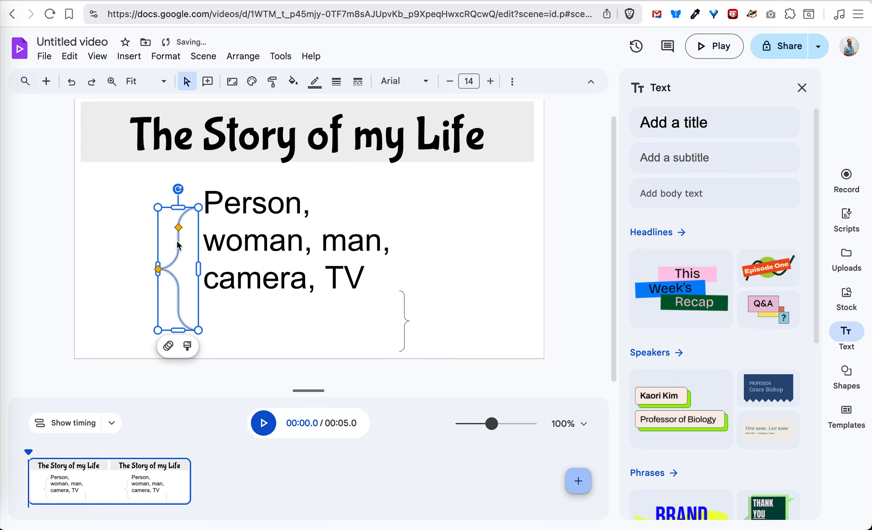
left_click_drag(177, 257, 173, 228)
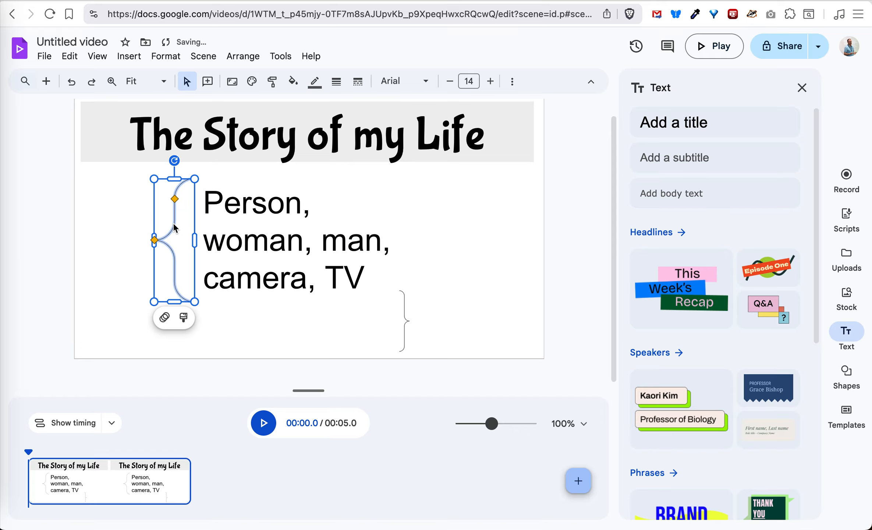
Delete the small right brace and duplicate the enlarged left brace
left_click(410, 318)
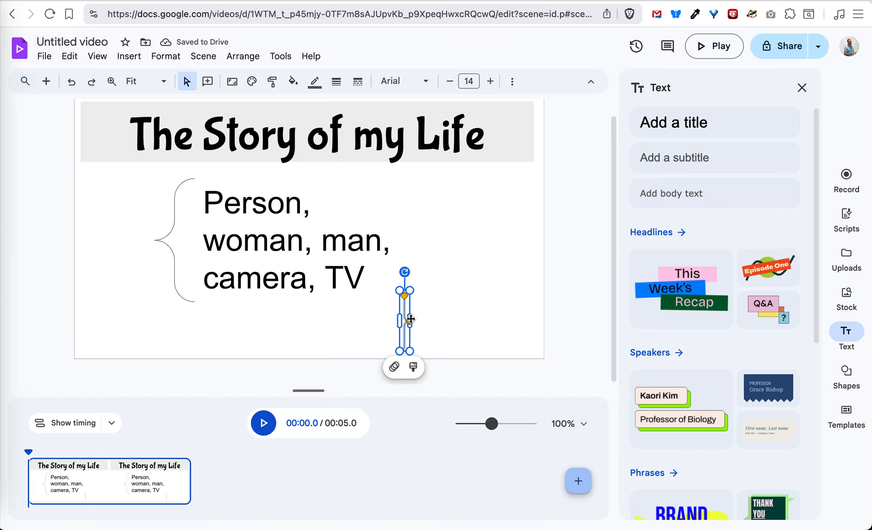
key("Delete")
left_click(175, 209)
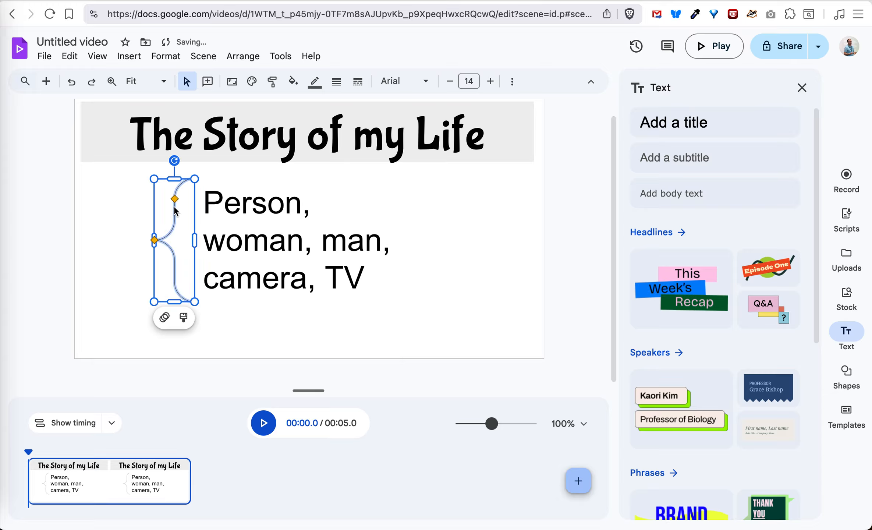
key("ctrl+d")
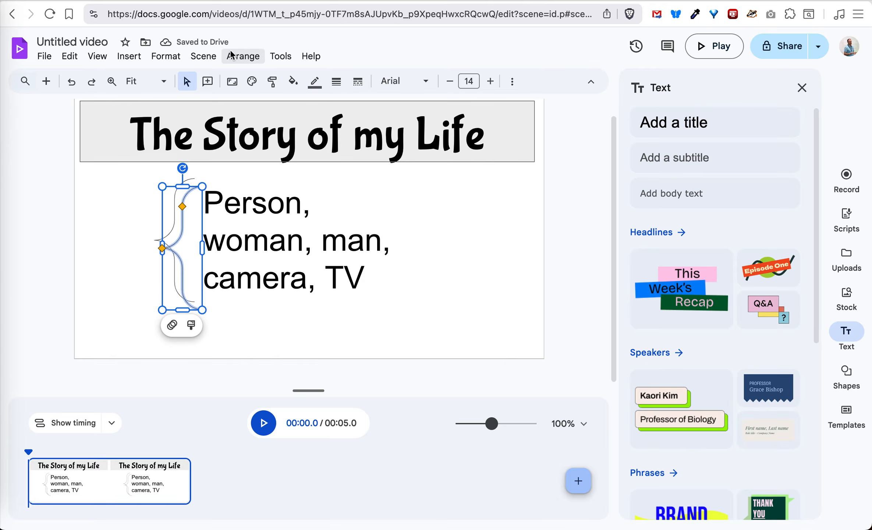
Flip the duplicated brace horizontally and place it after the text, level with the left brace
left_click(247, 56)
mouse_move(292, 159)
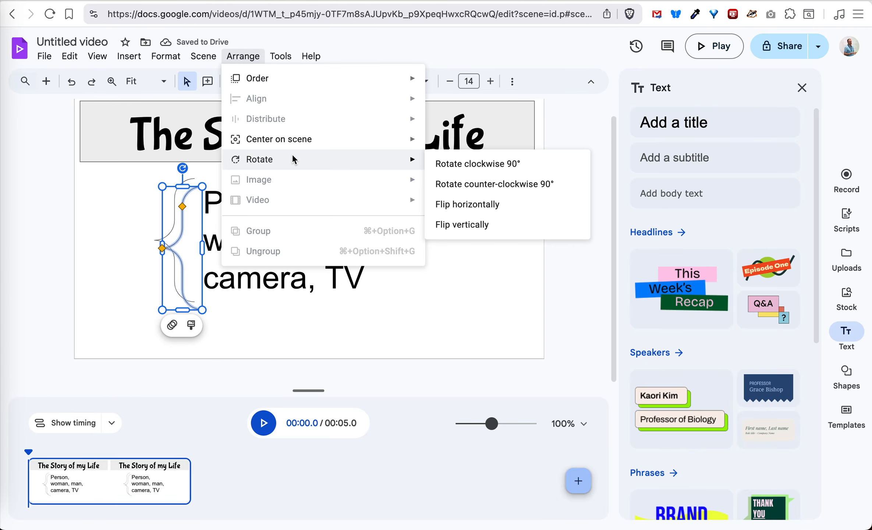
left_click(498, 204)
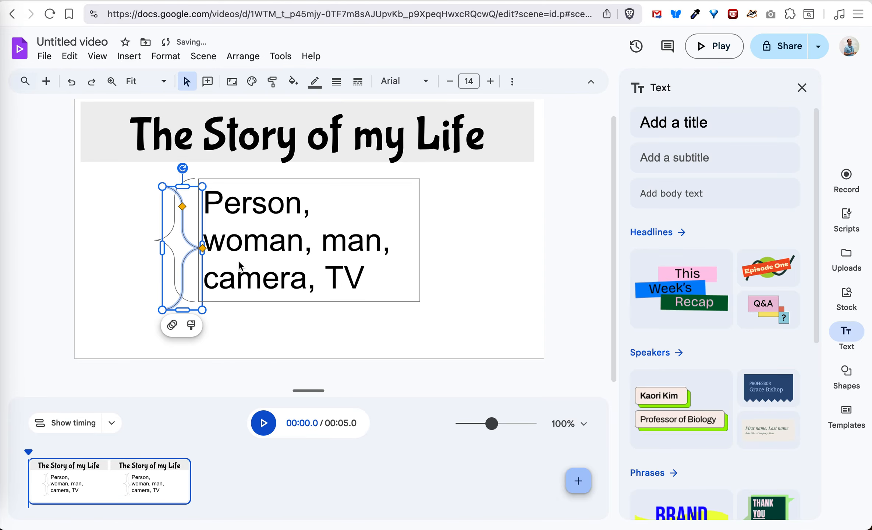
left_click_drag(189, 241, 423, 237)
left_click(368, 343)
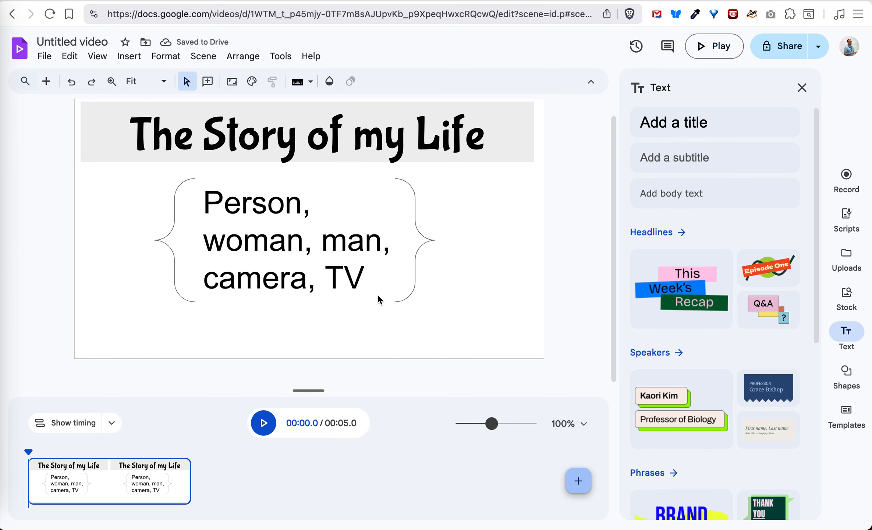
Select both braces together and examine their Size & Rotation and Text fitting format options
left_click(420, 242)
left_click(164, 238, "shift")
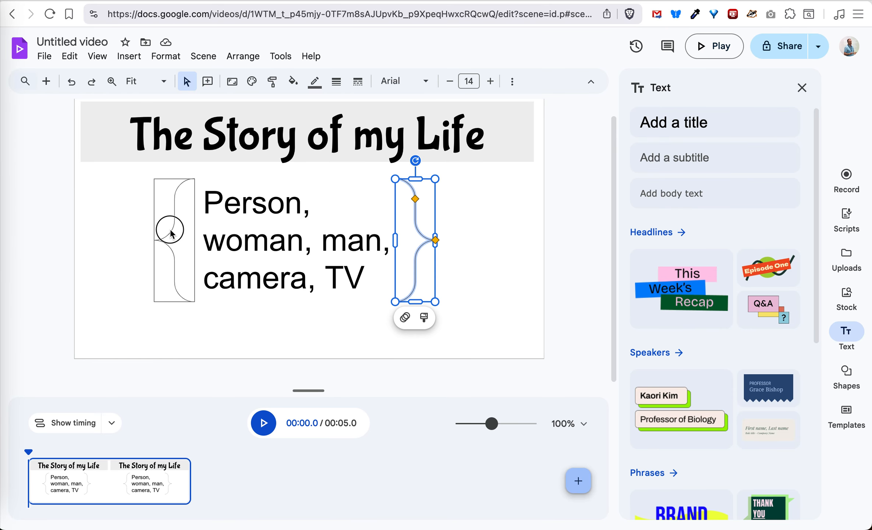
left_click(310, 319)
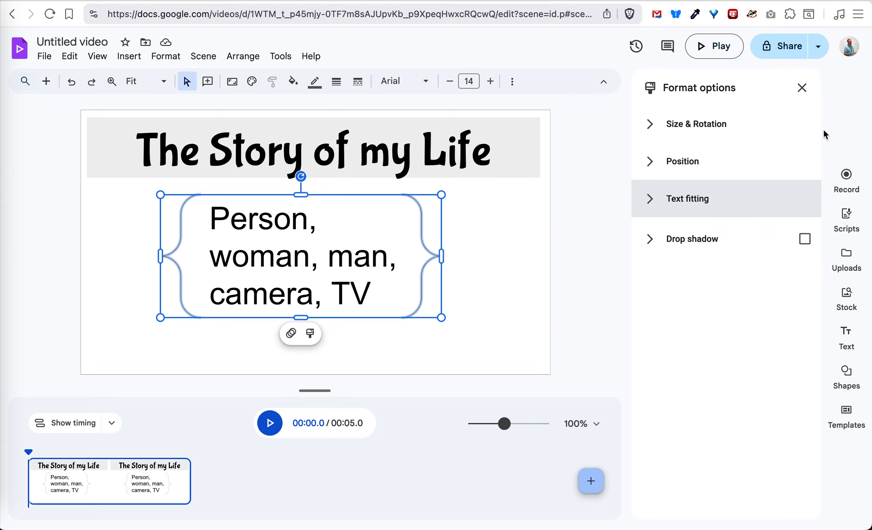
left_click(649, 125)
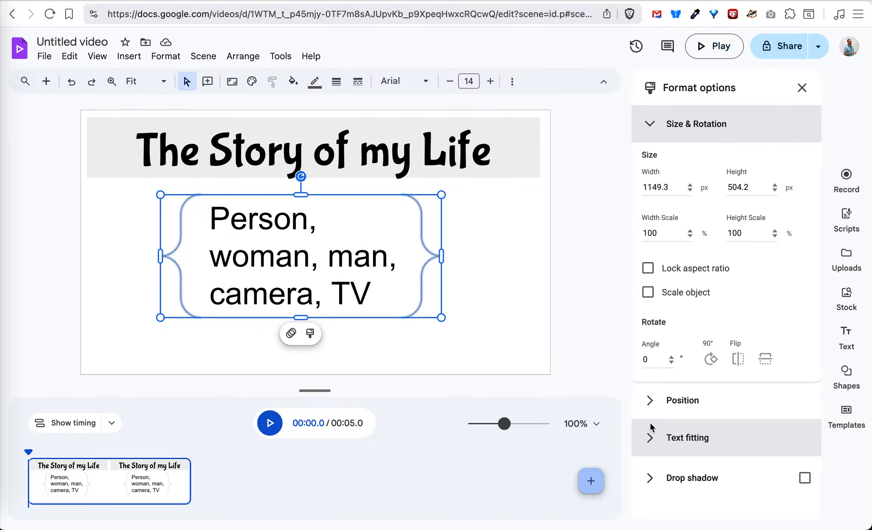
left_click(650, 426)
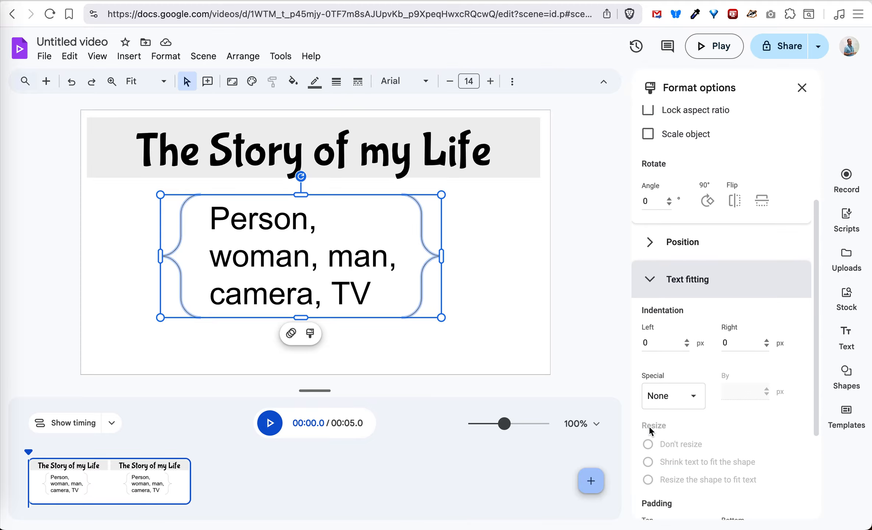
scroll(653, 423, "up", 5)
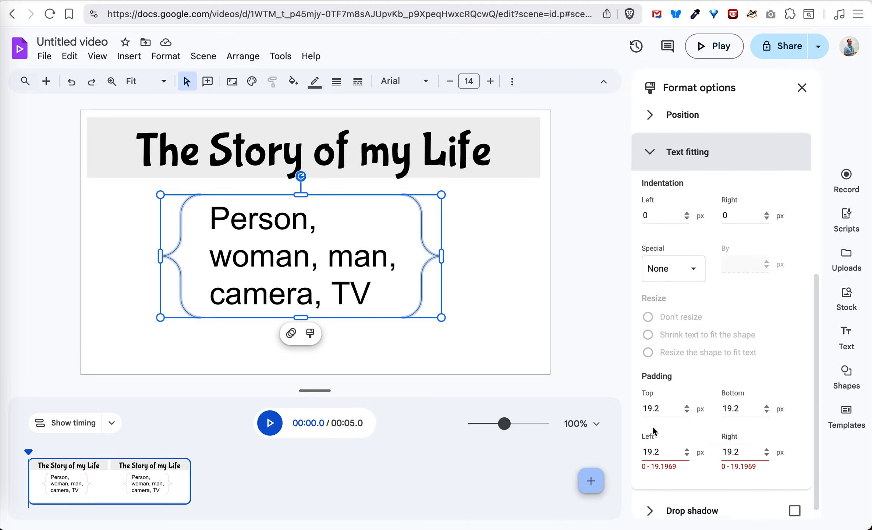
left_click(801, 88)
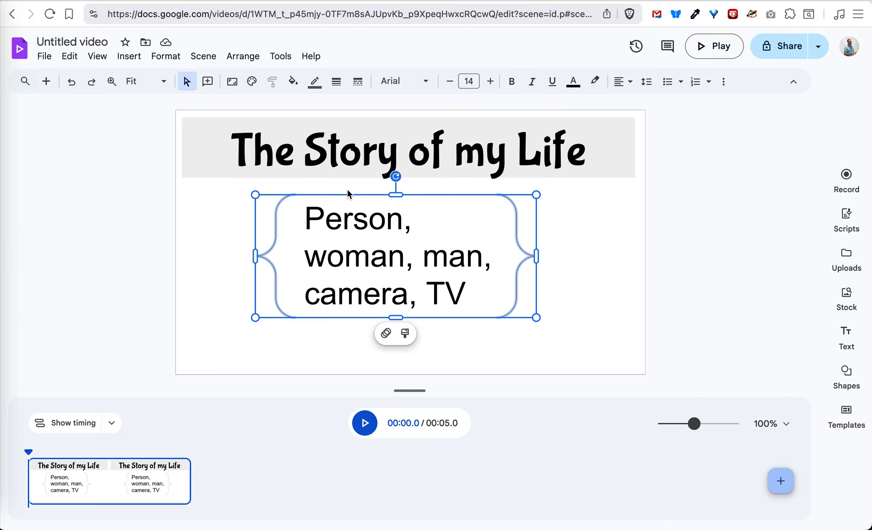
Set the selected braces' font to the "Bubbl..." typeface and apply the Elastic slide enter and exit animation to them
left_click(425, 82)
left_click(426, 245)
left_click(386, 334)
scroll(670, 349, "down", 1)
left_click(763, 357)
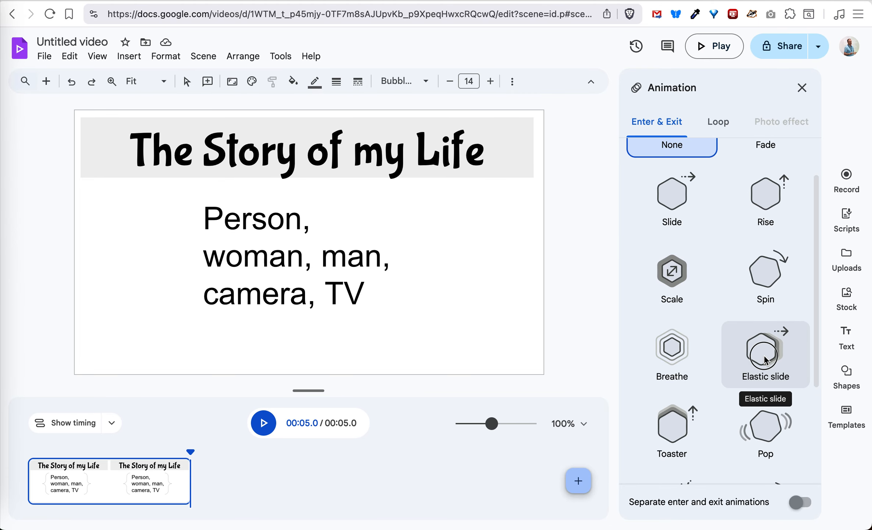